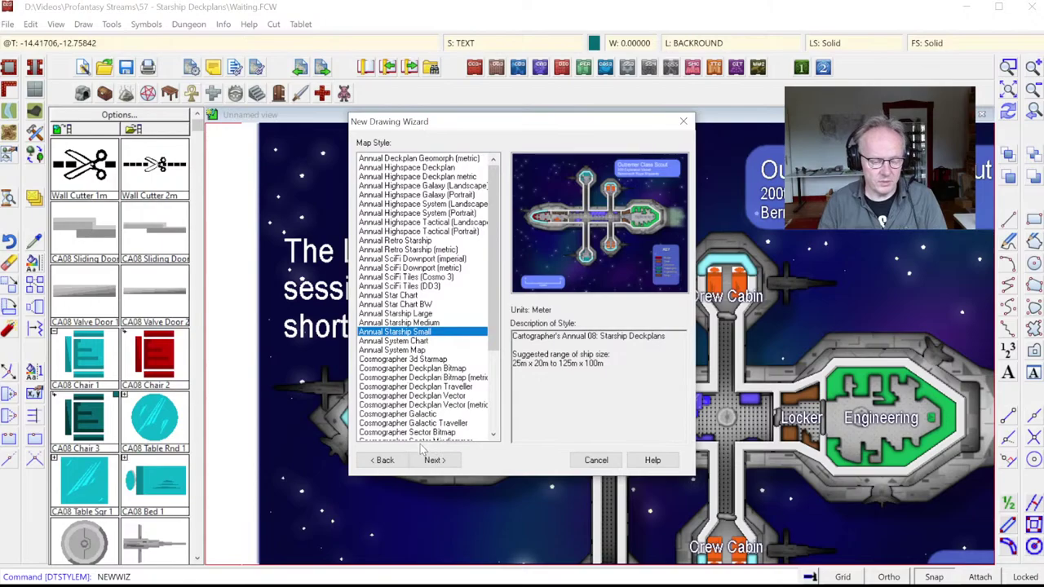
Step: Set up a new Annual Starship Small map with a width of 40 and a height of 30
left_click(435, 460)
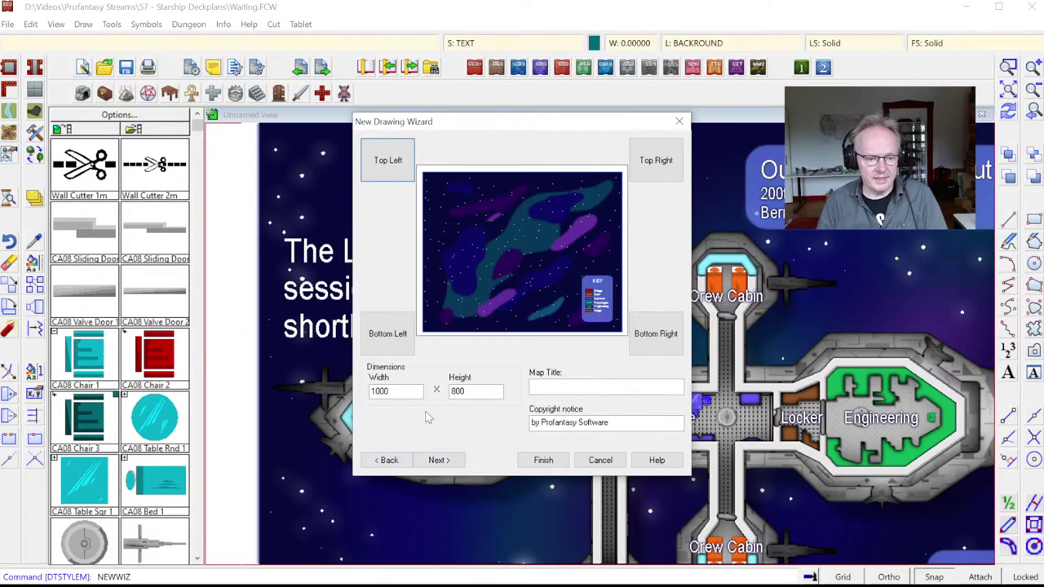
key("Tab")
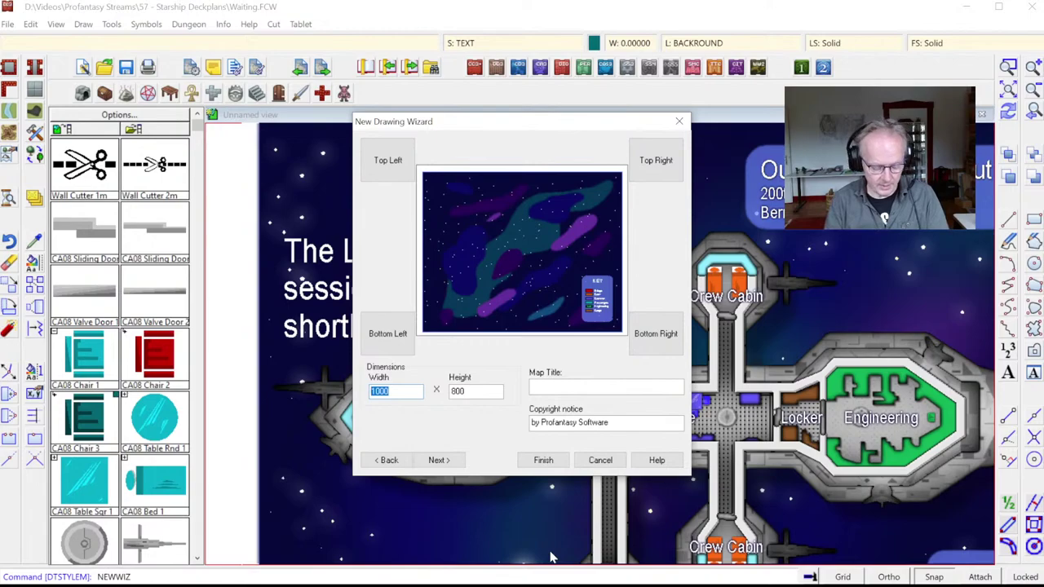
type("40")
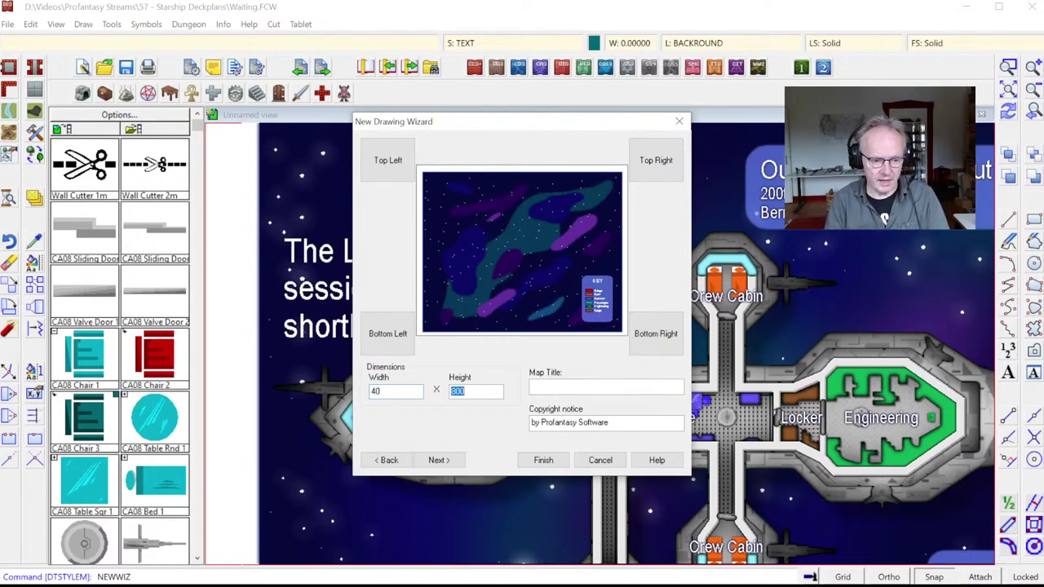
type("30")
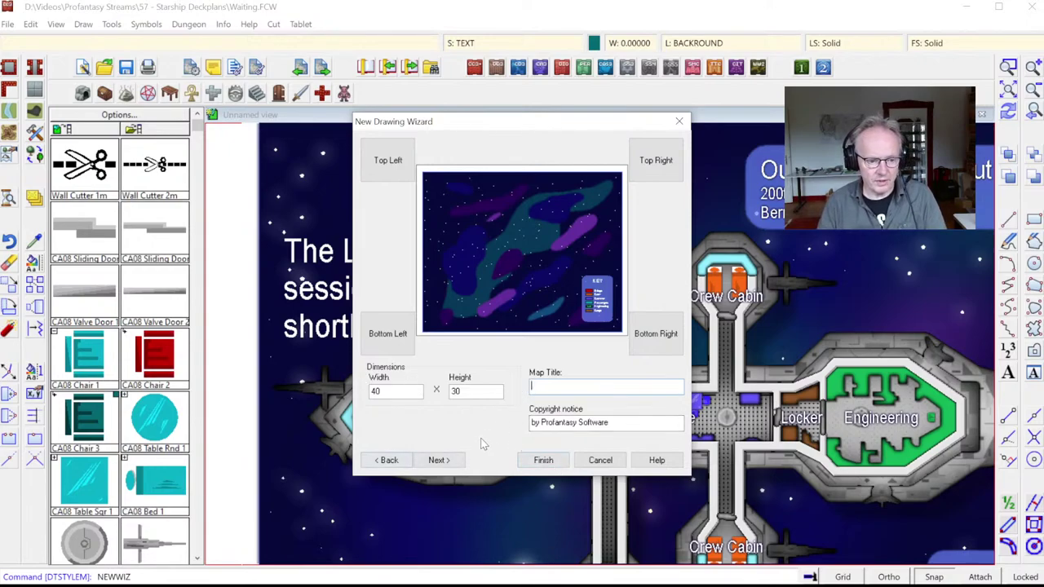
left_click(543, 461)
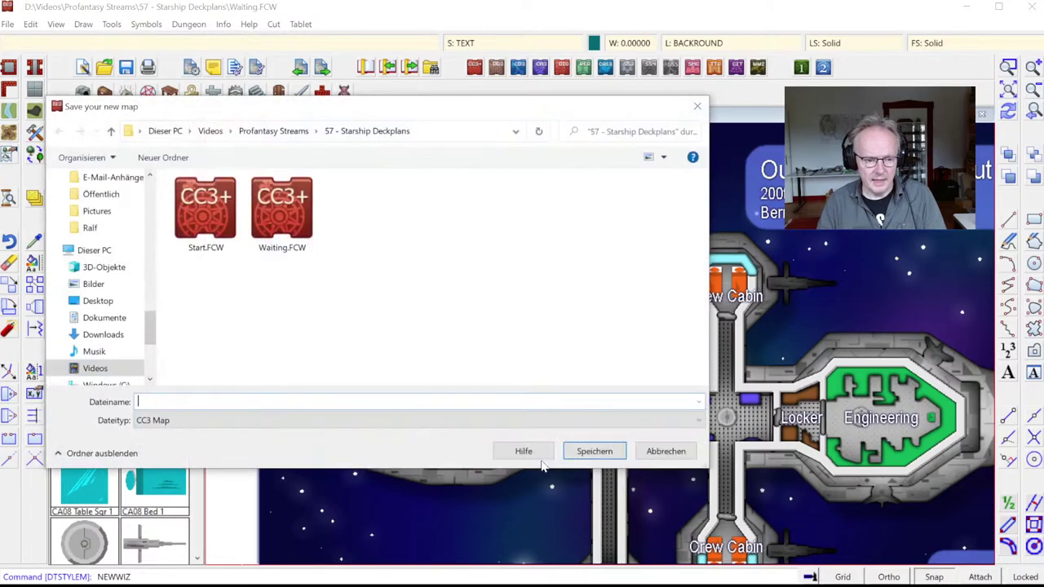
Step: Save the new map as Starship in the 57 - Starship Deckplans folder
type("Star")
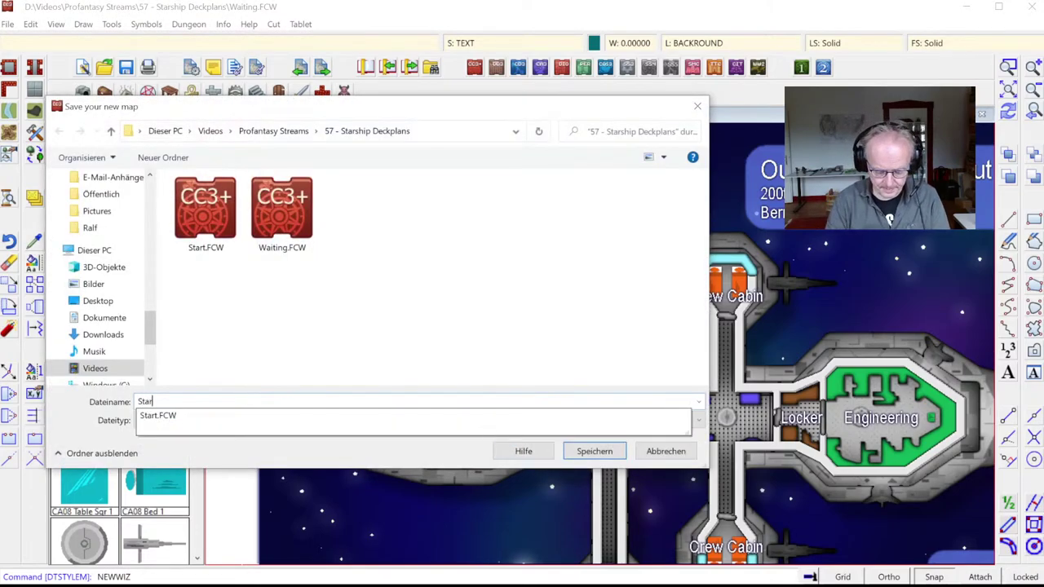
type("ship")
key("Return")
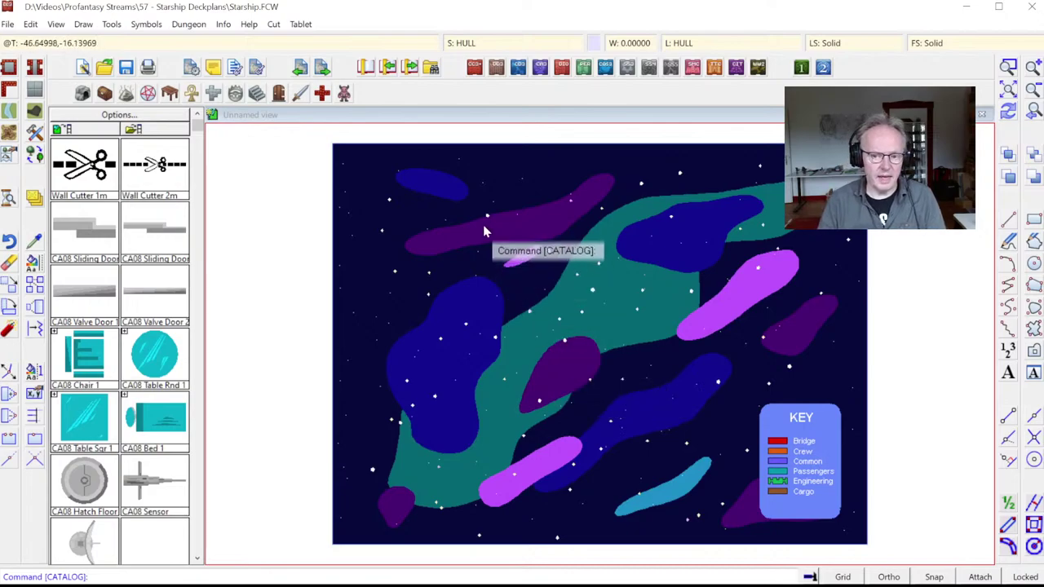
Step: Activate the sheet effects for the starship map
left_click(471, 47)
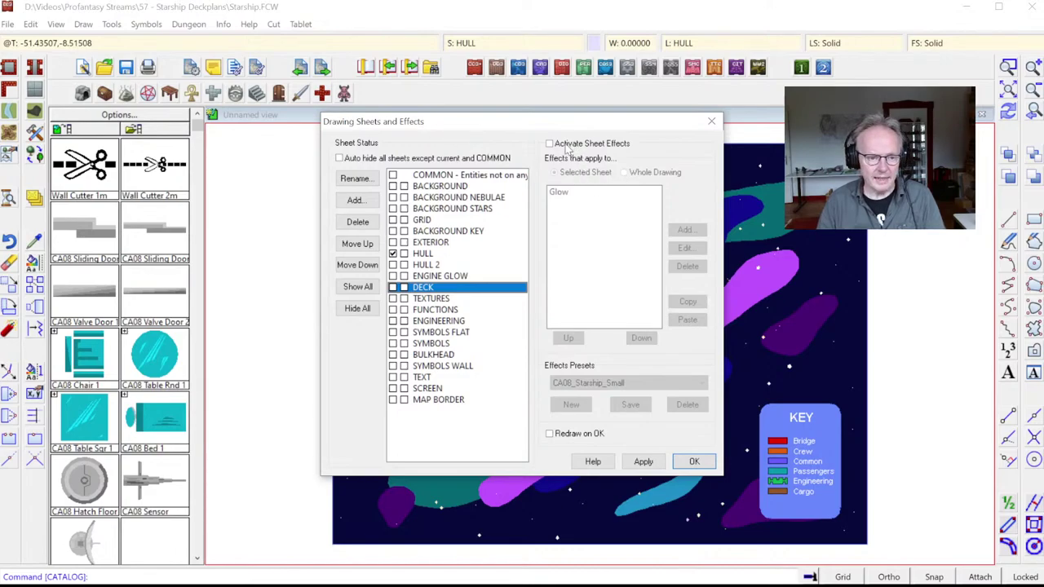
left_click(567, 146)
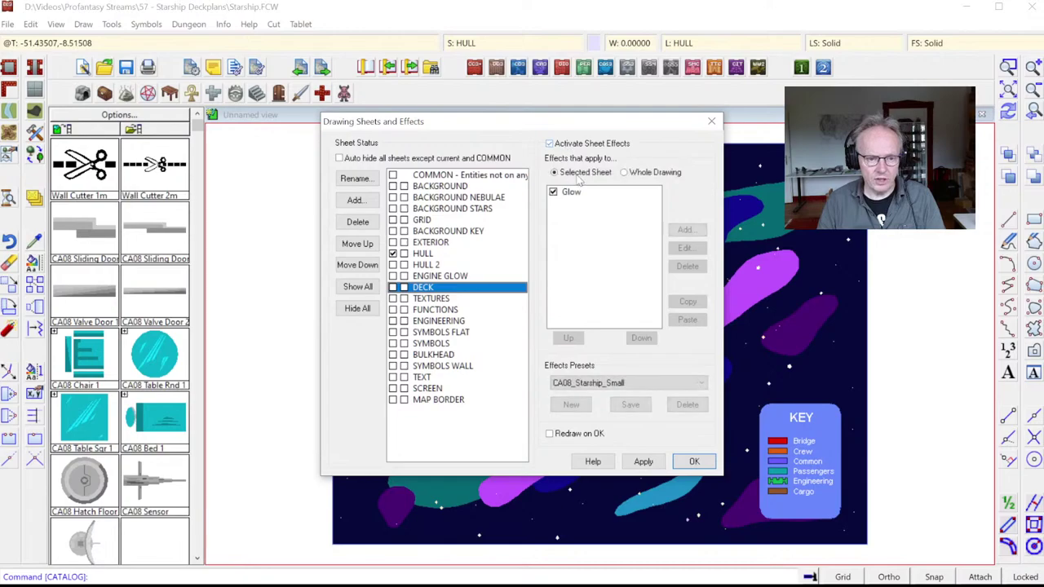
left_click(695, 462)
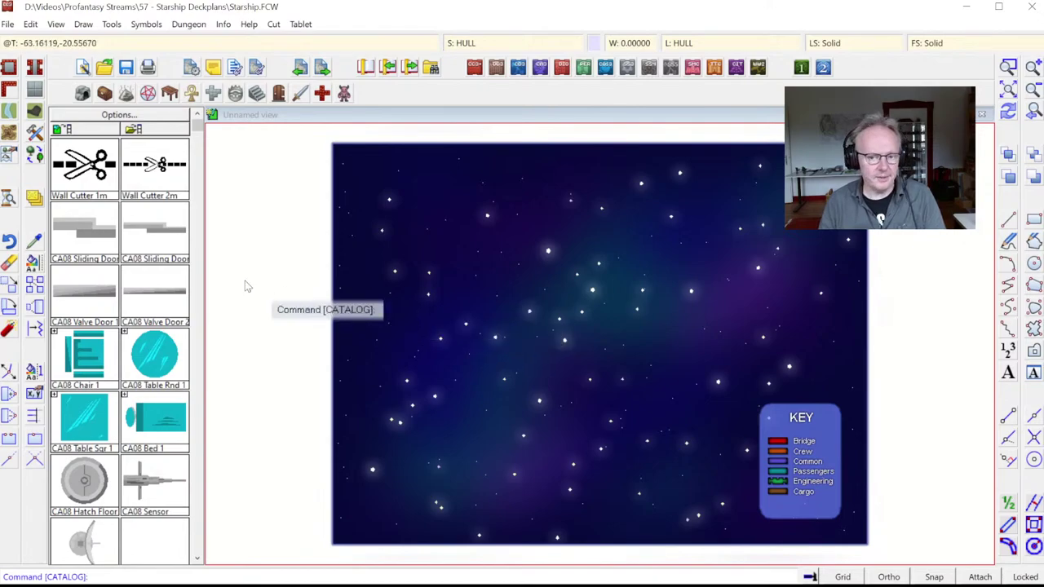
Step: Check the bitmap quality and effects options in the display speed settings
left_click(10, 200)
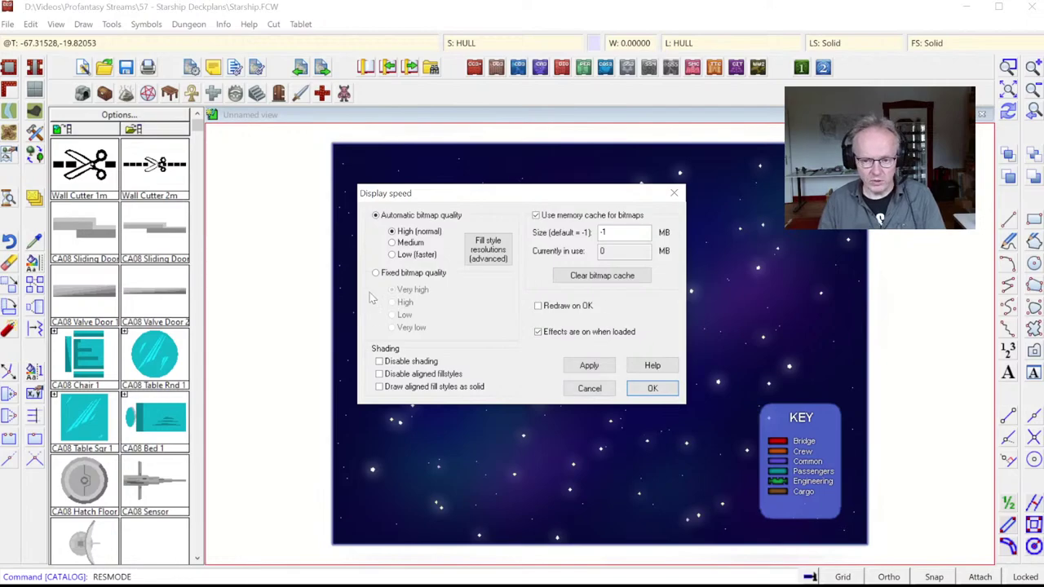
left_click(648, 390)
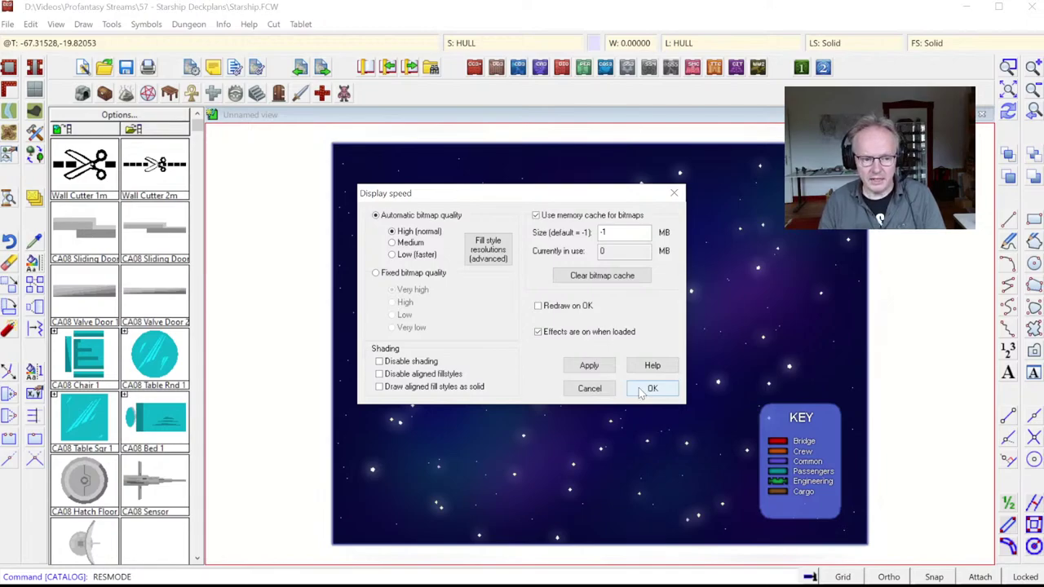
left_click(645, 389)
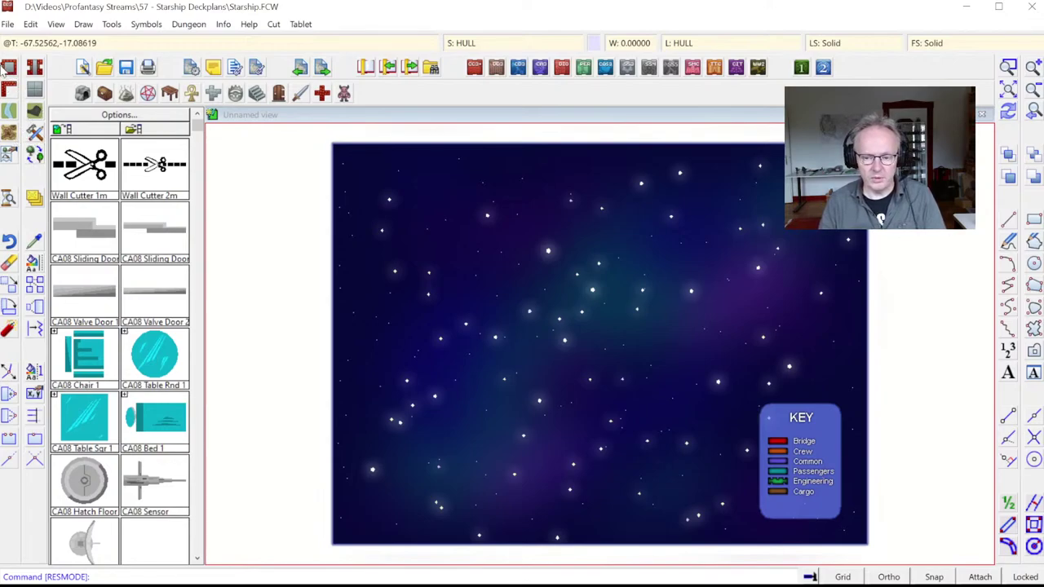
Step: Draw a wide pointed hull with a flat stern on the map using the Hull, Surface Mirrored drawing tool
left_click(34, 133)
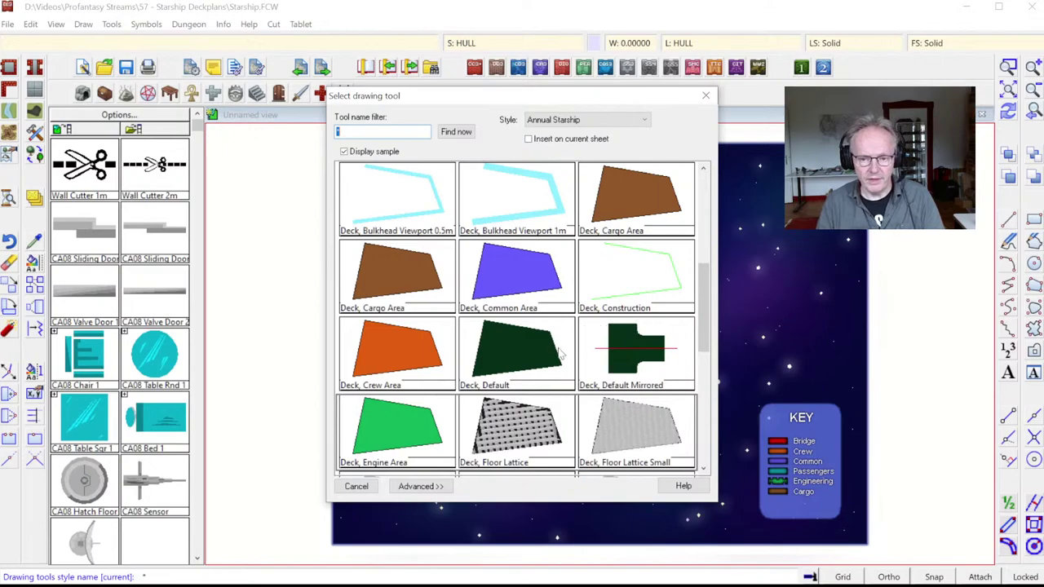
left_click_drag(708, 276, 711, 333)
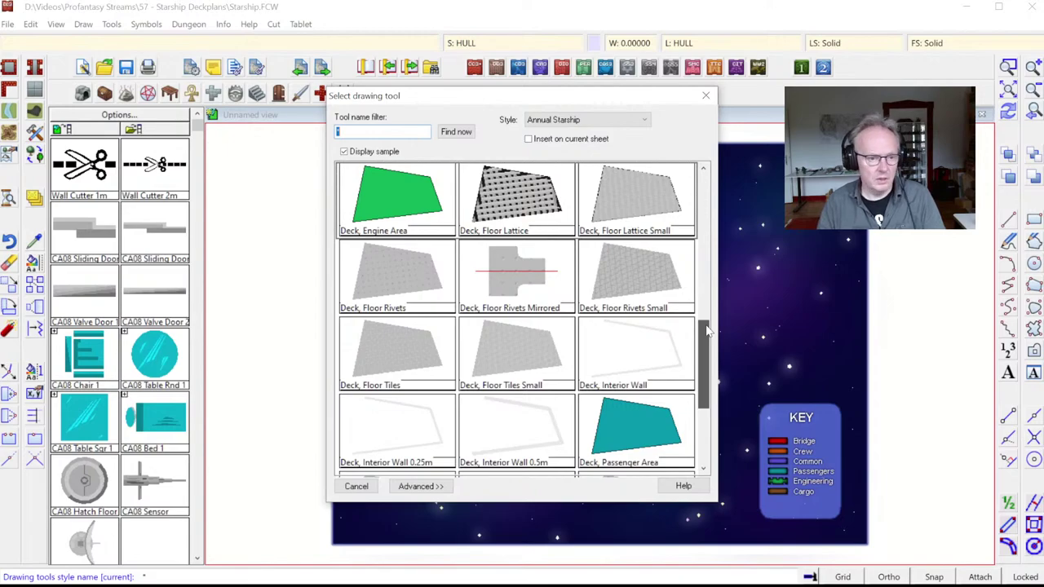
left_click_drag(708, 330, 707, 327)
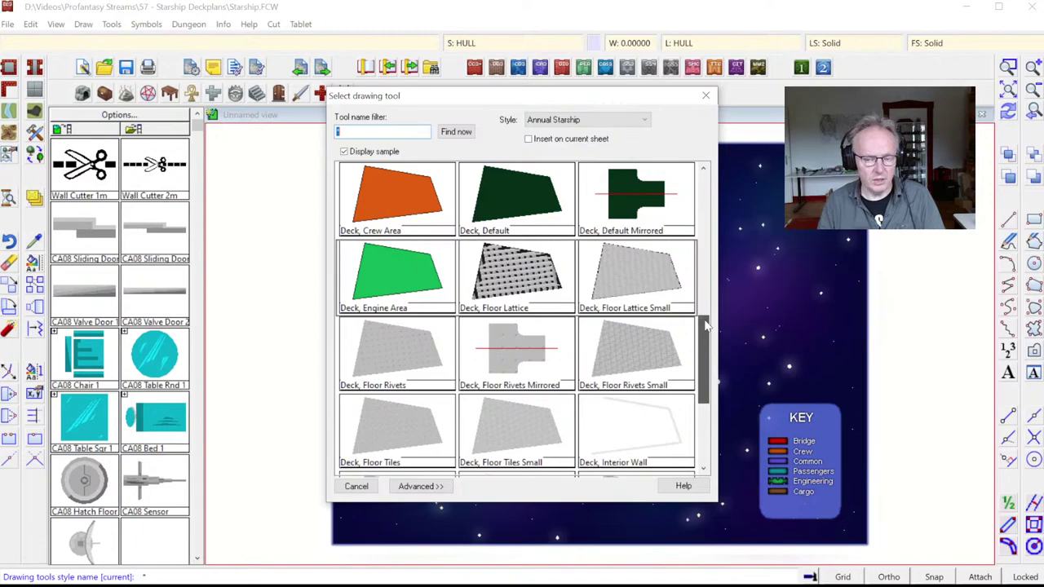
left_click_drag(706, 326, 761, 464)
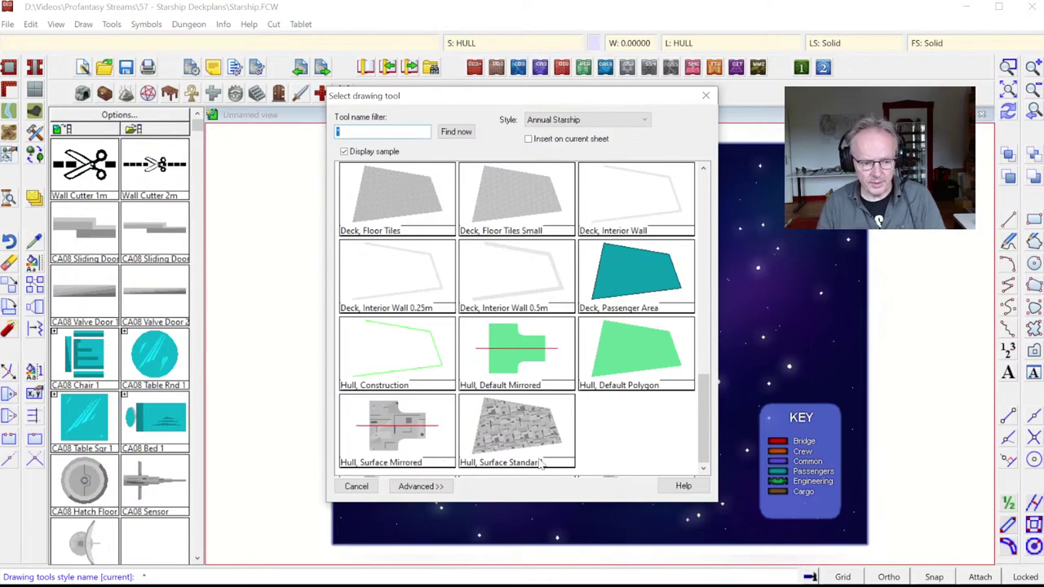
double_click(397, 432)
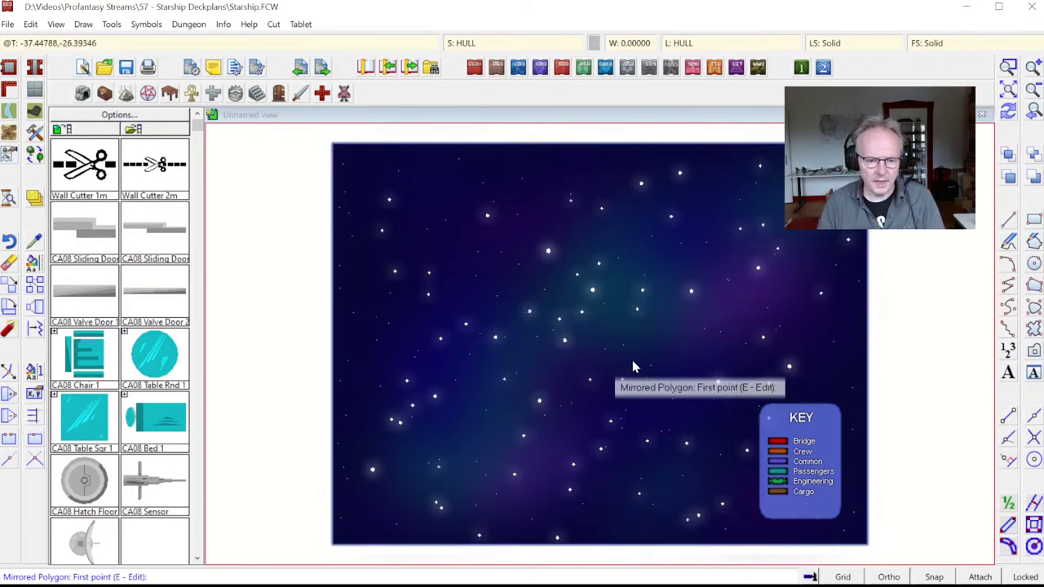
left_click(425, 350)
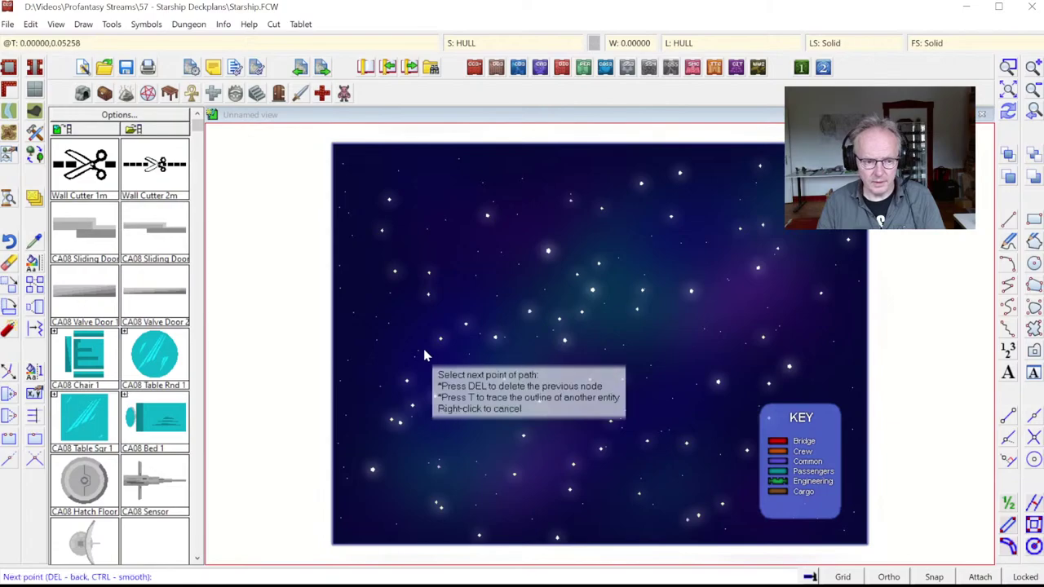
left_click(478, 300)
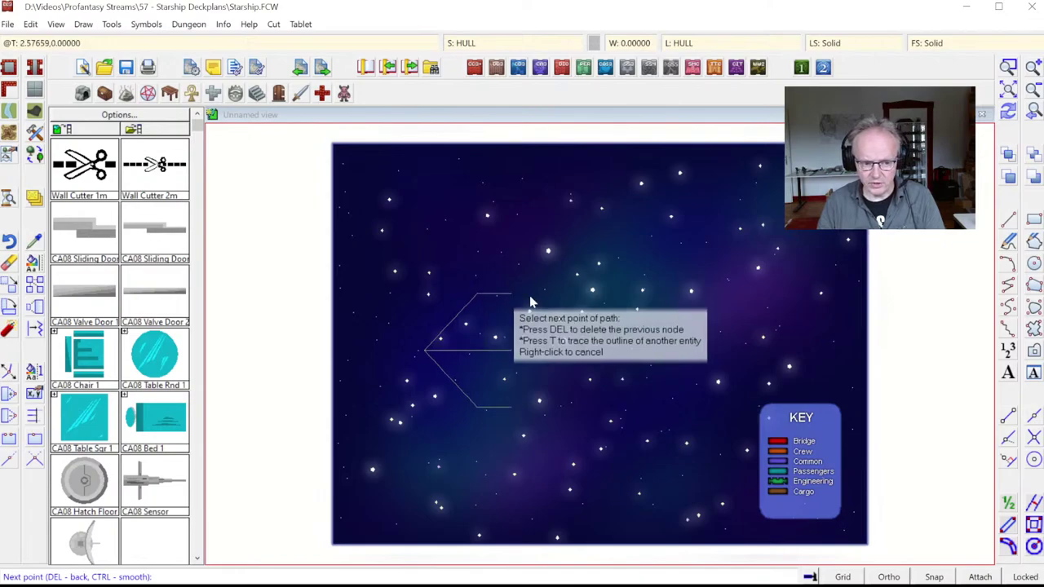
left_click(588, 293)
right_click(588, 293)
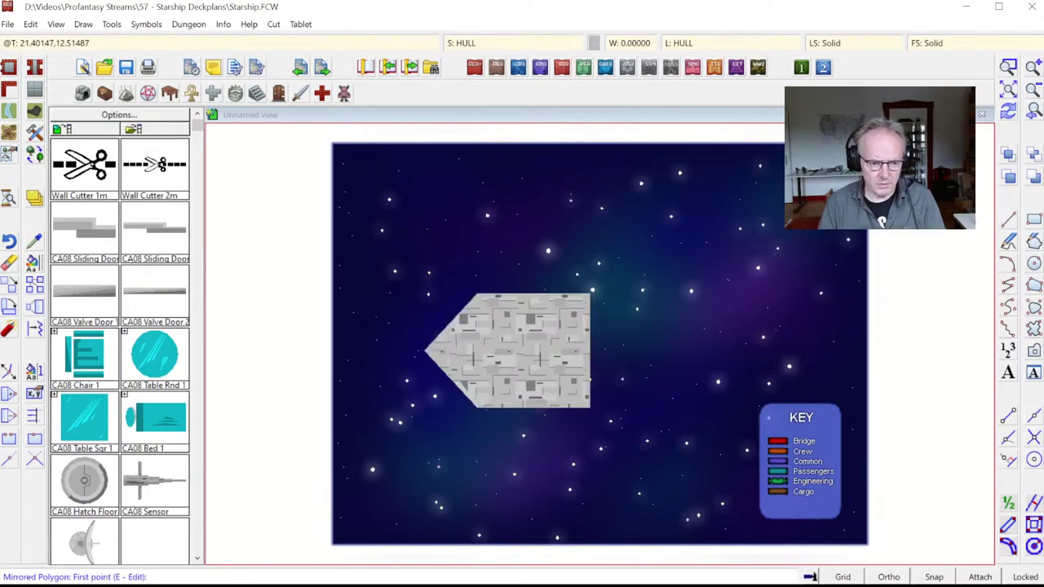
Step: Examine the wide hull's edge effects up close and undo that hull
left_click(1008, 67)
left_click(384, 277)
left_click(631, 421)
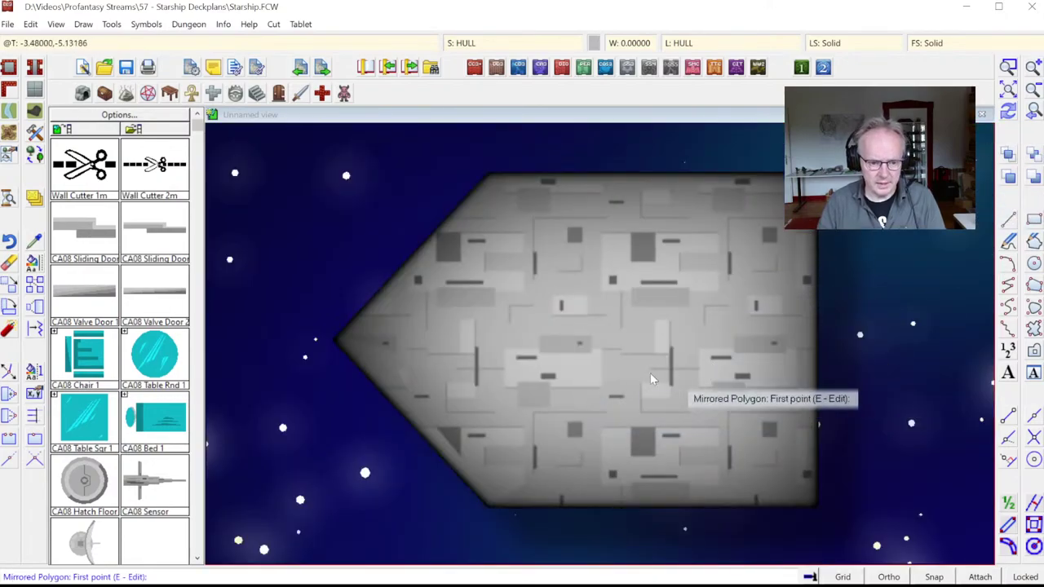
left_click(1035, 113)
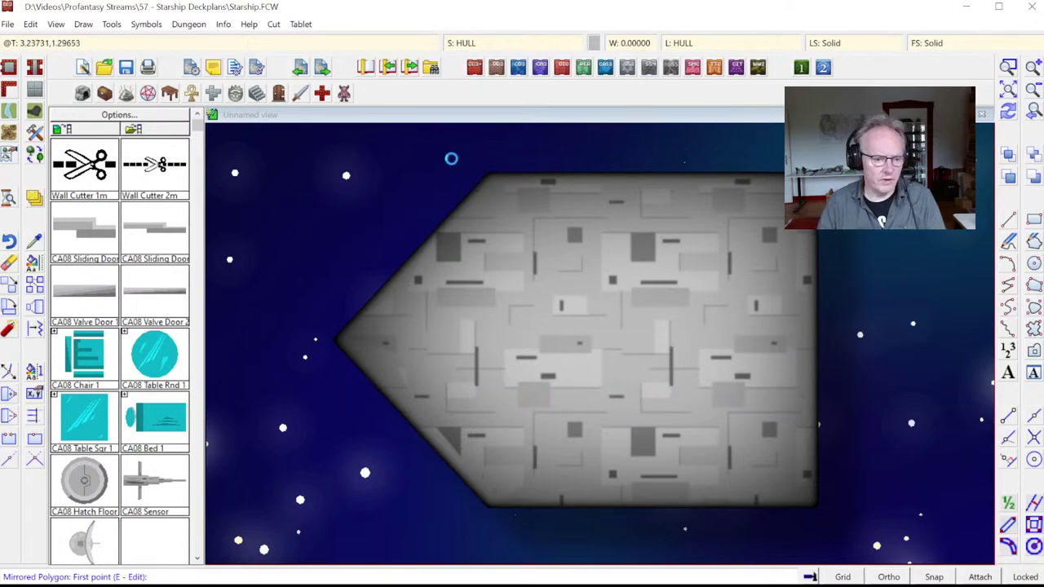
left_click(31, 24)
left_click(56, 224)
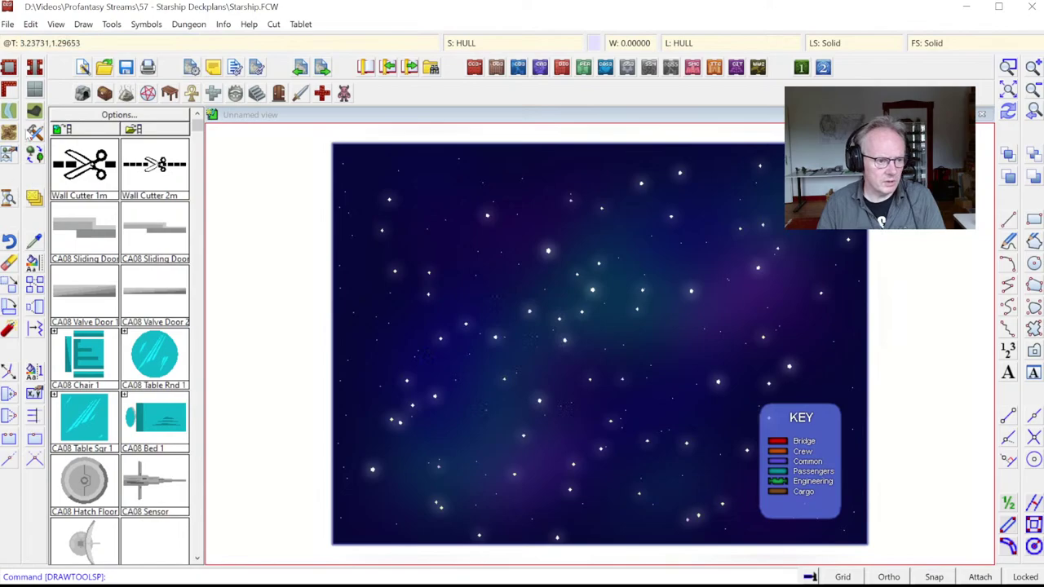
Step: Review the extra-entity outline properties of the Hull, Surface Mirrored drawing tool, including hatch style and alignment
left_click(430, 486)
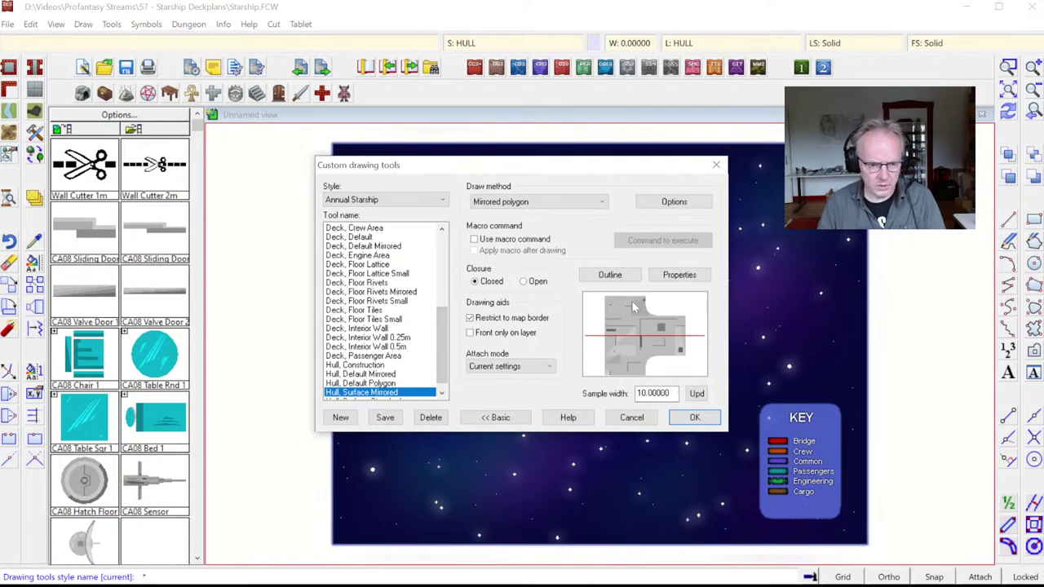
left_click(608, 276)
left_click(509, 348)
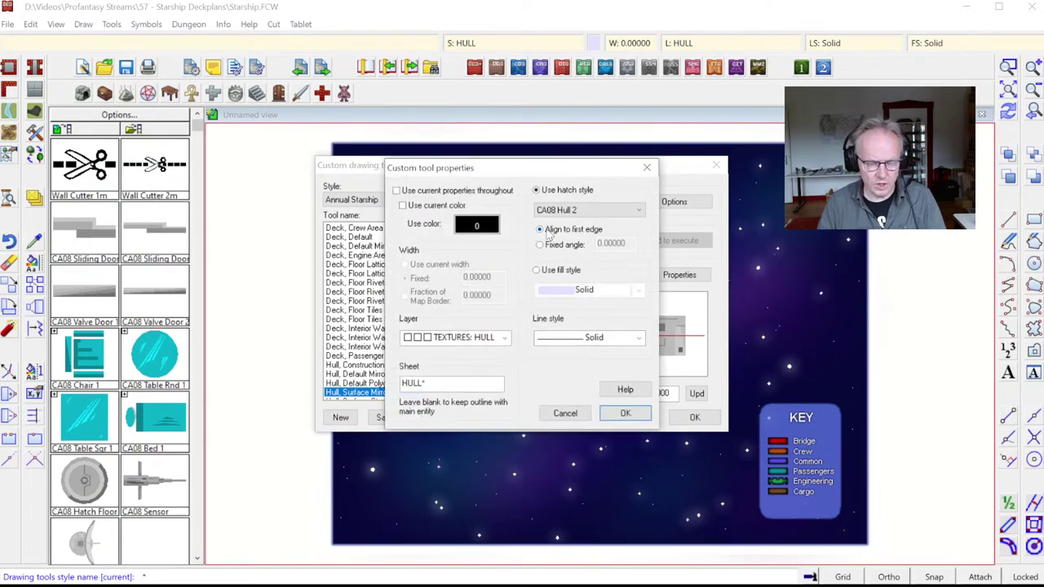
left_click(625, 414)
left_click(559, 251)
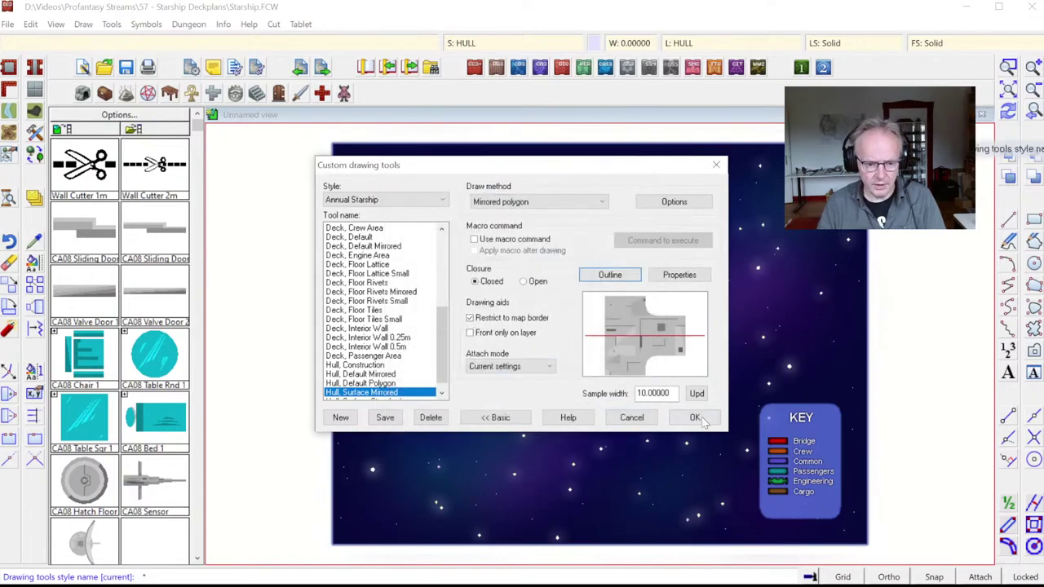
left_click(694, 417)
Step: Draw a slimmer mirrored hull with a long pointed bow and a flat stern
left_click(369, 364)
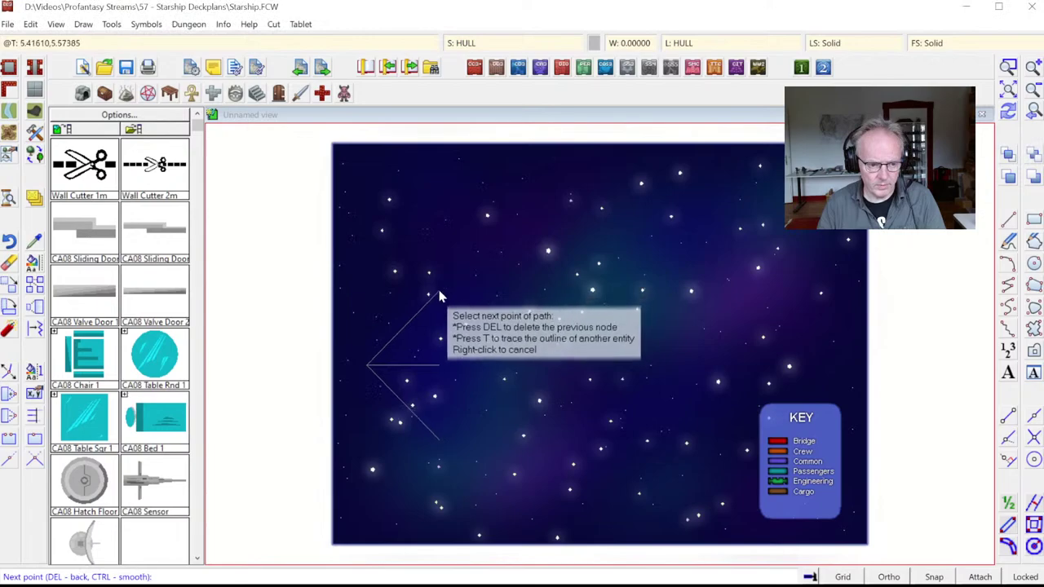
left_click(487, 332)
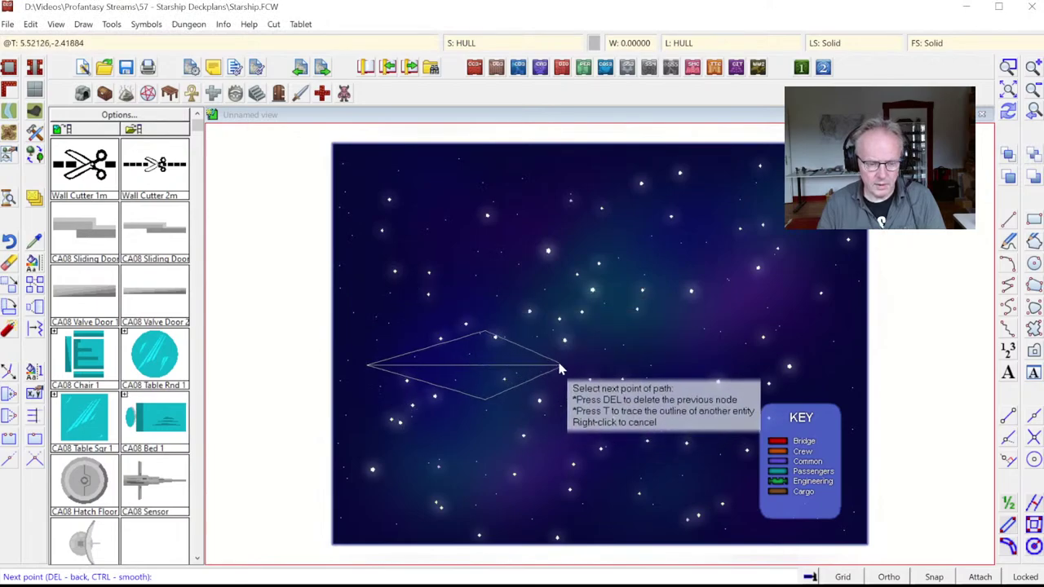
left_click(573, 334)
right_click(651, 343)
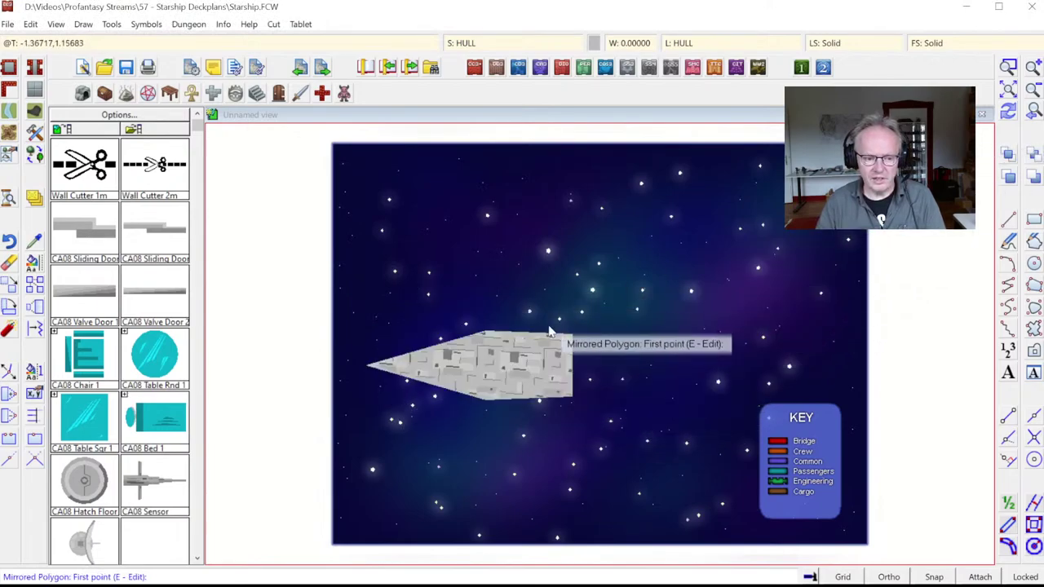
Step: Examine the surface texture and shading of the slimmer hull, and undo that hull
left_click(1006, 67)
left_click(362, 305)
left_click(622, 436)
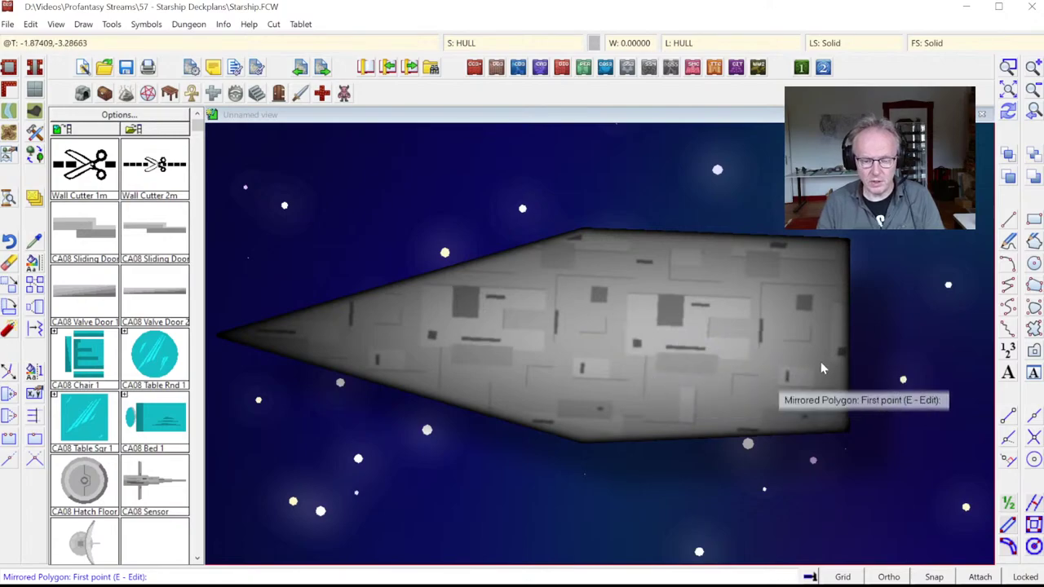
left_click(1014, 115)
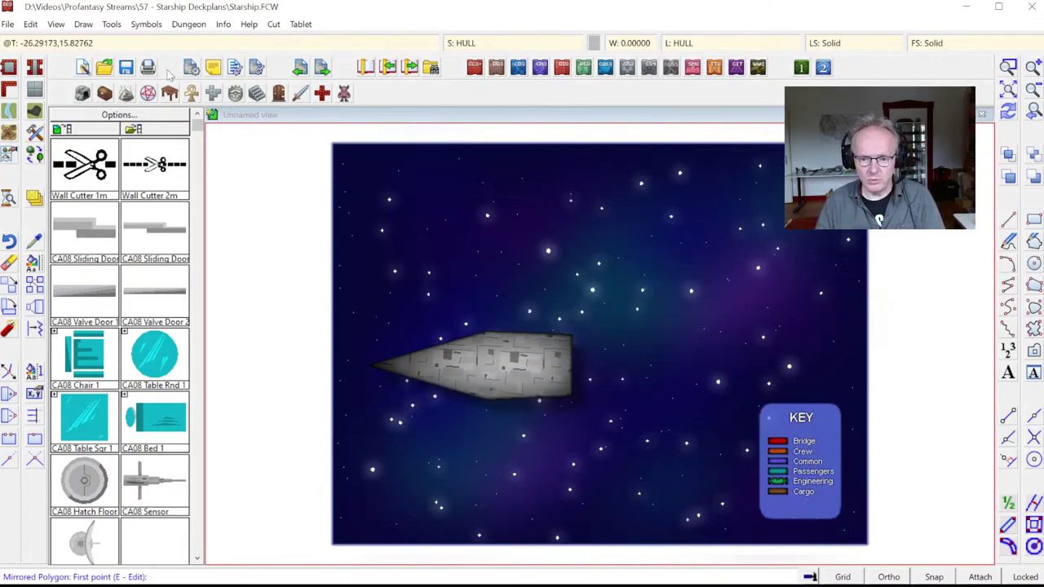
left_click(31, 24)
left_click(38, 46)
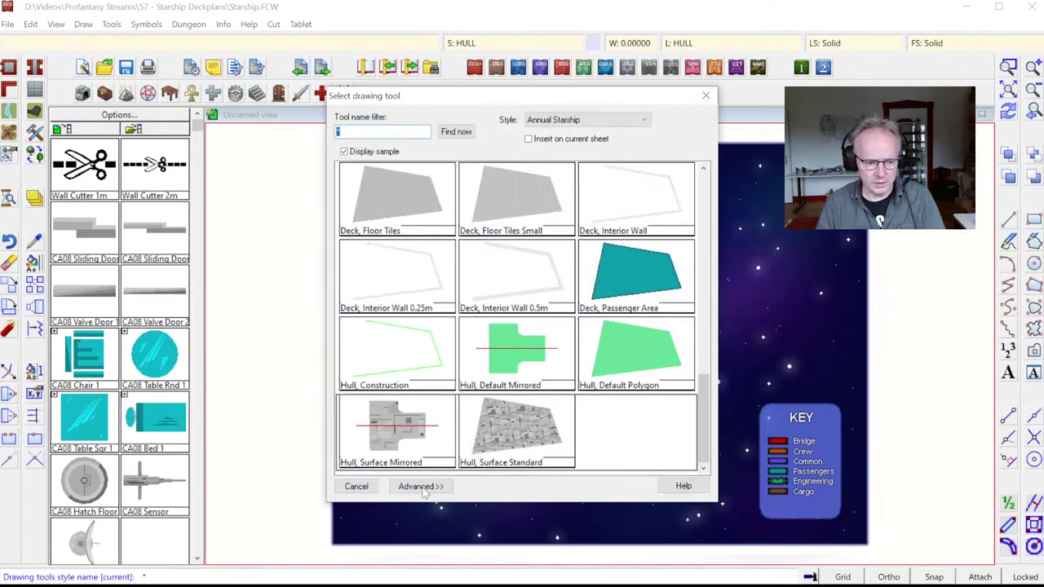
Step: Set the CA08 Hull 2 hatch on the Hull, Surface Mirrored tool's extra-entity outline to a fixed angle of 0
left_click(422, 487)
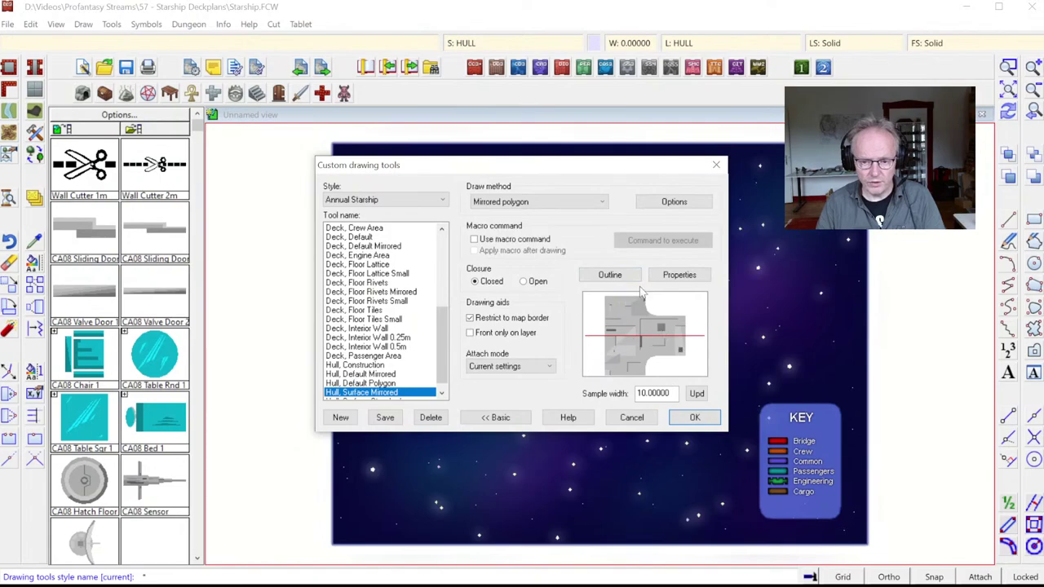
left_click(613, 279)
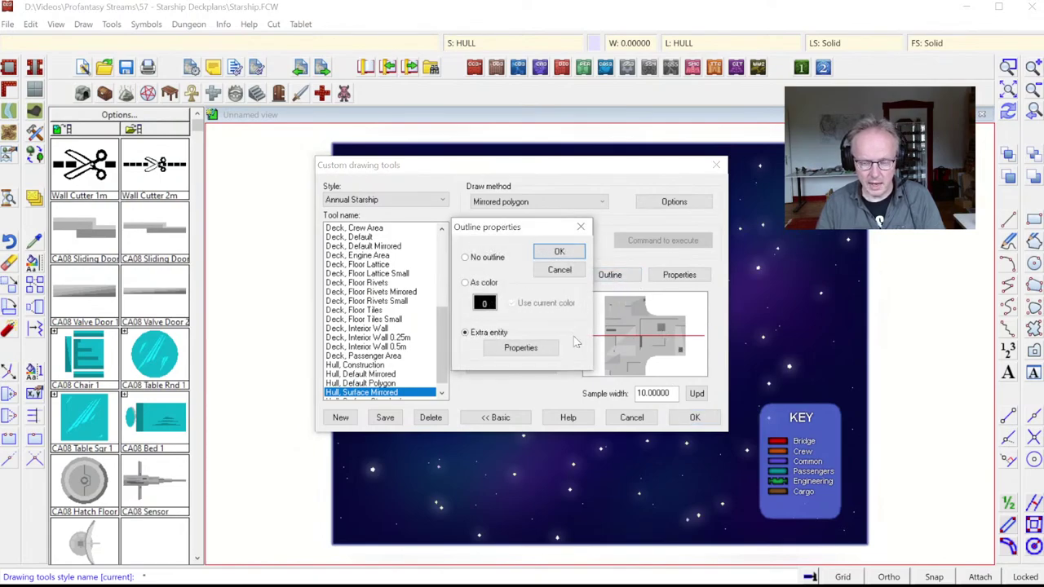
left_click(540, 351)
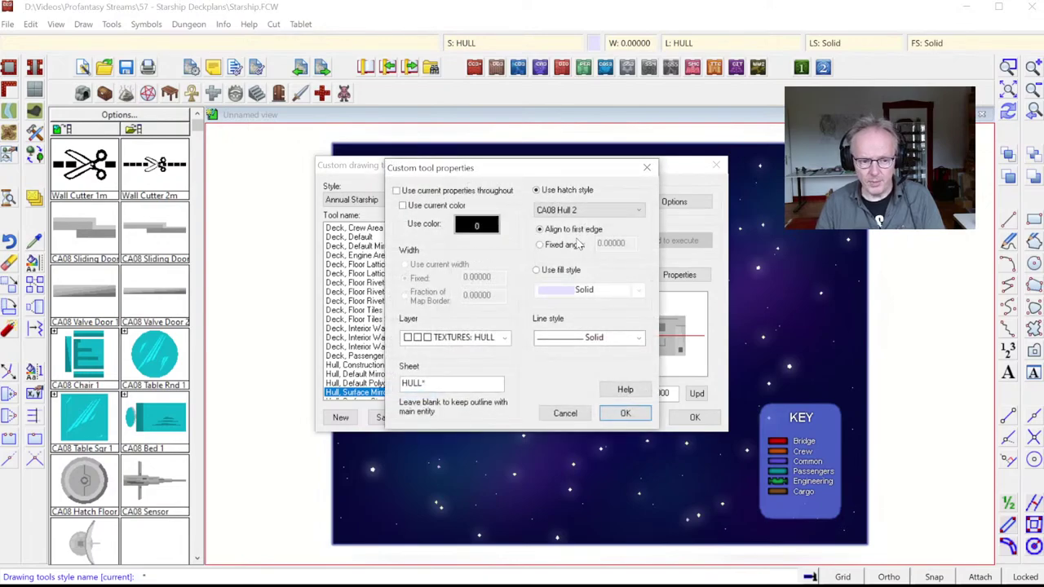
left_click(559, 248)
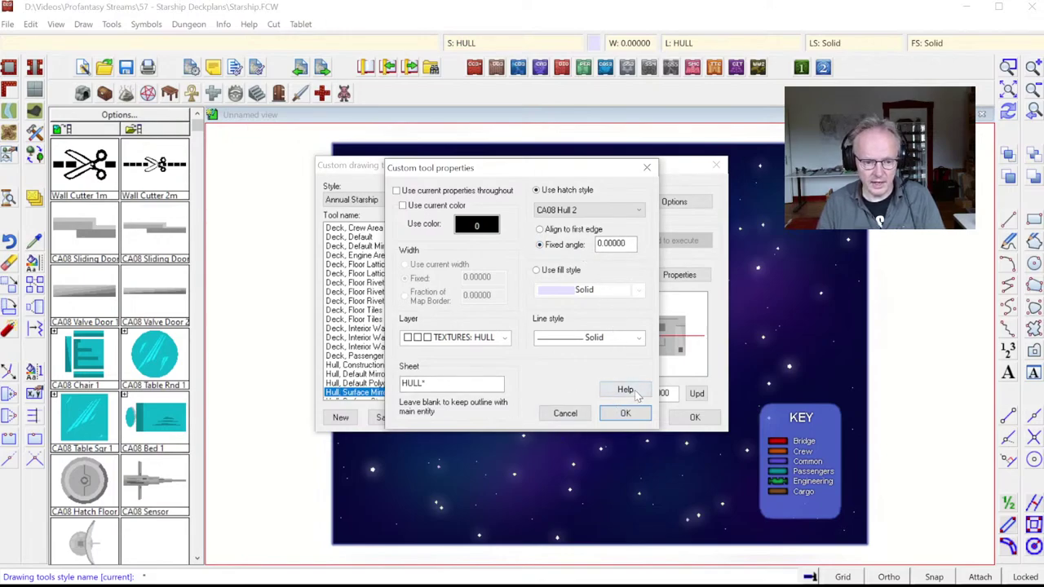
left_click(625, 414)
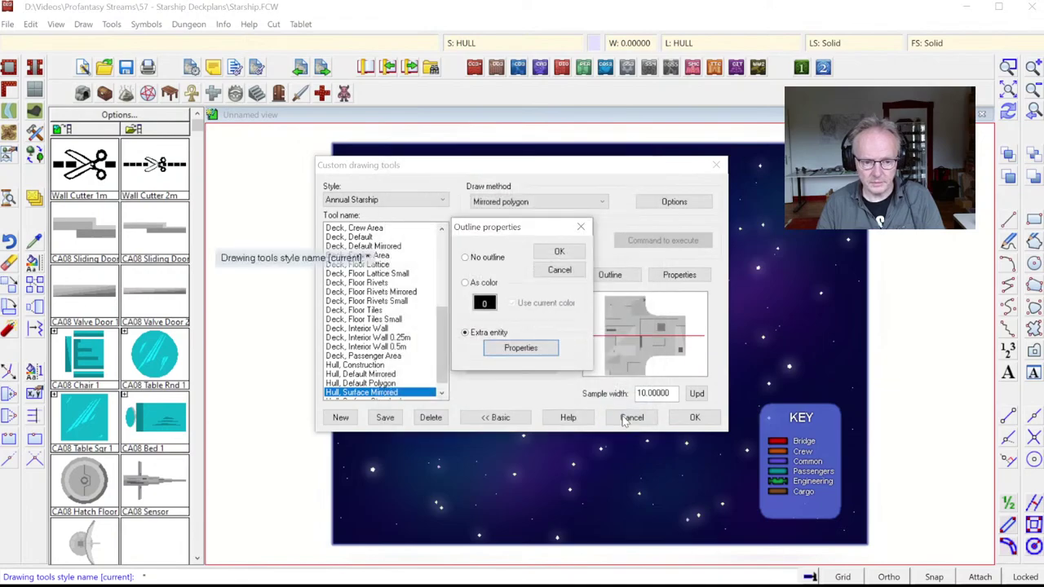
left_click(504, 349)
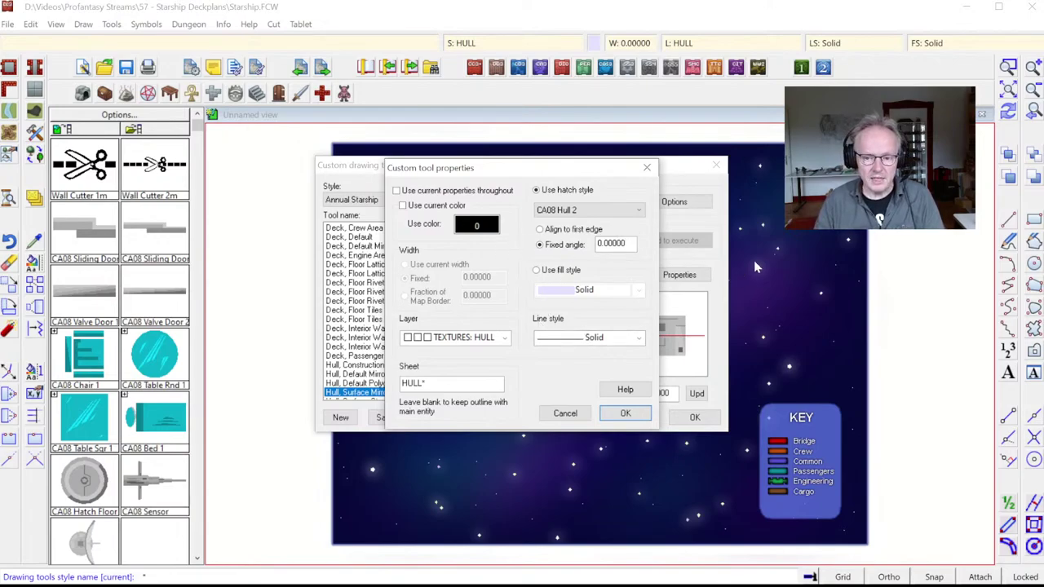
left_click(626, 414)
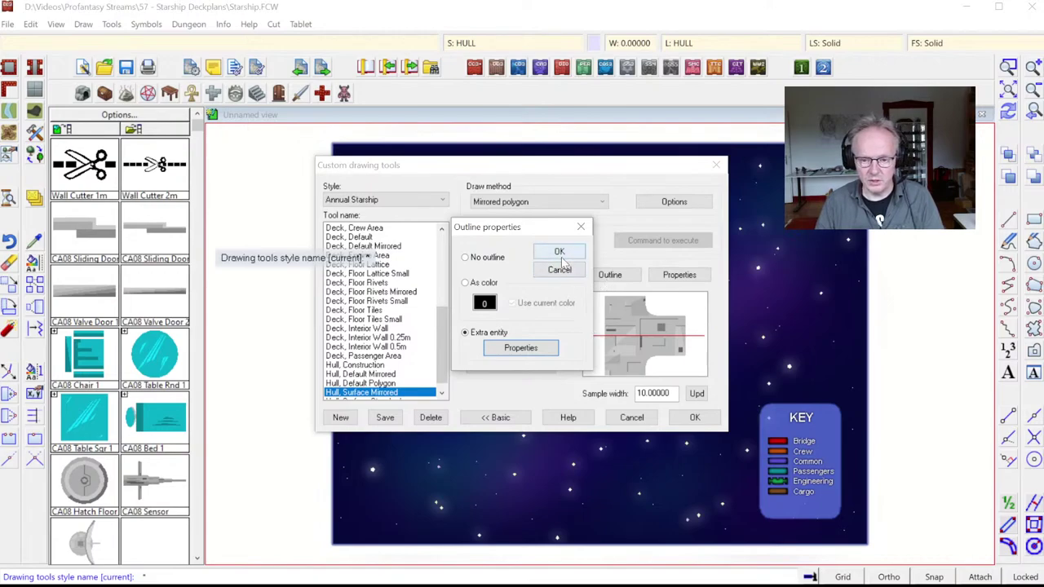
left_click(539, 271)
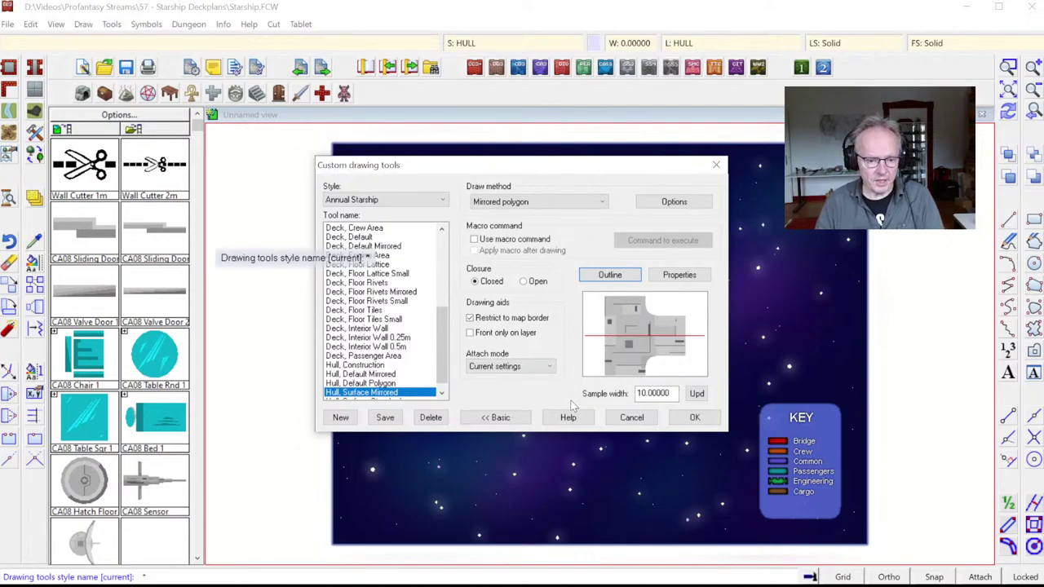
left_click(685, 420)
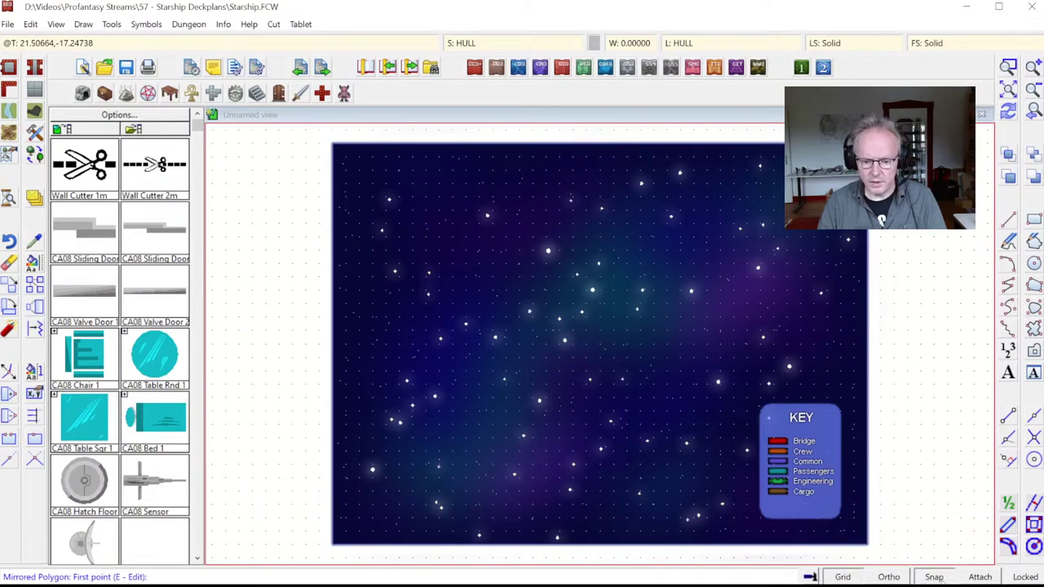
Step: Draw a snapped mirrored hull with a narrow bow, large swept-back wings and a slightly flared flat stern, and redraw the map
left_click(386, 349)
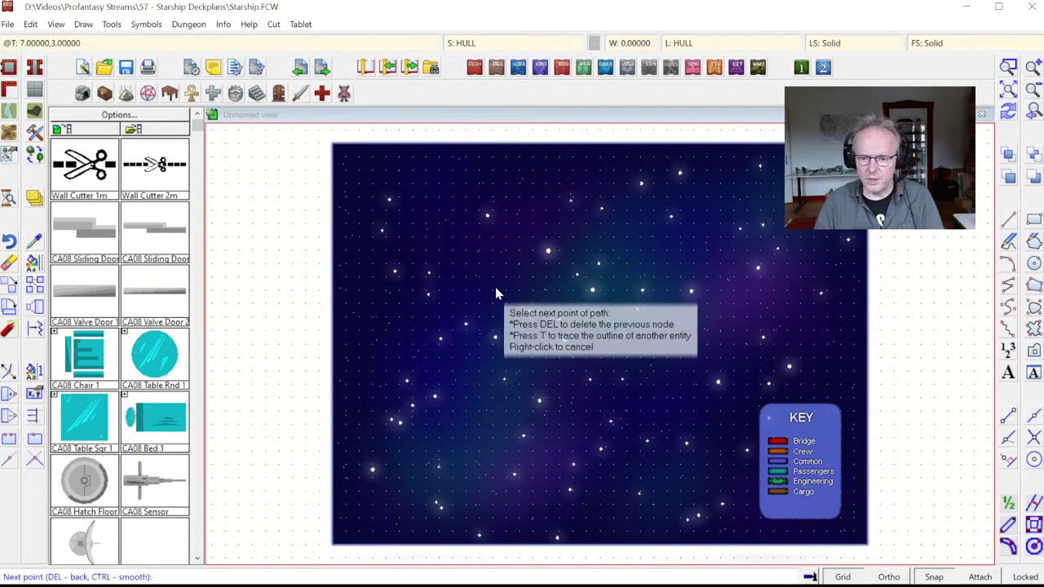
left_click(463, 318)
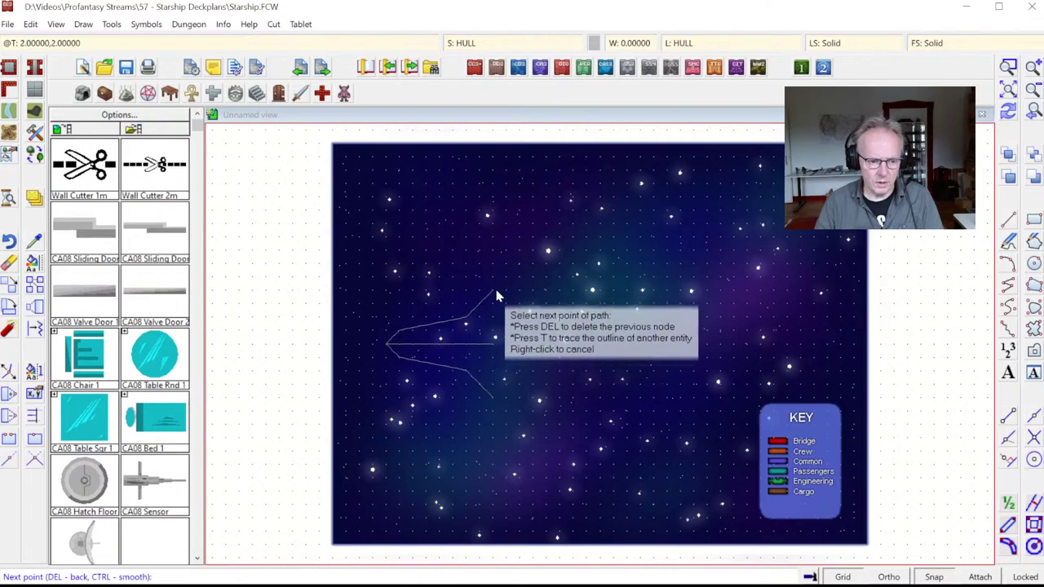
left_click(496, 295)
left_click(555, 265)
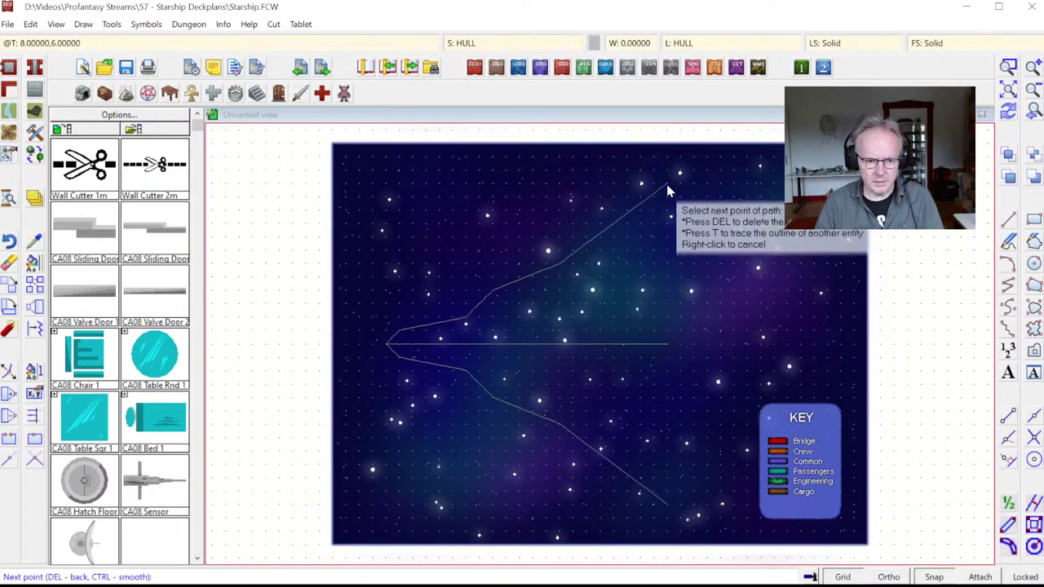
left_click(692, 184)
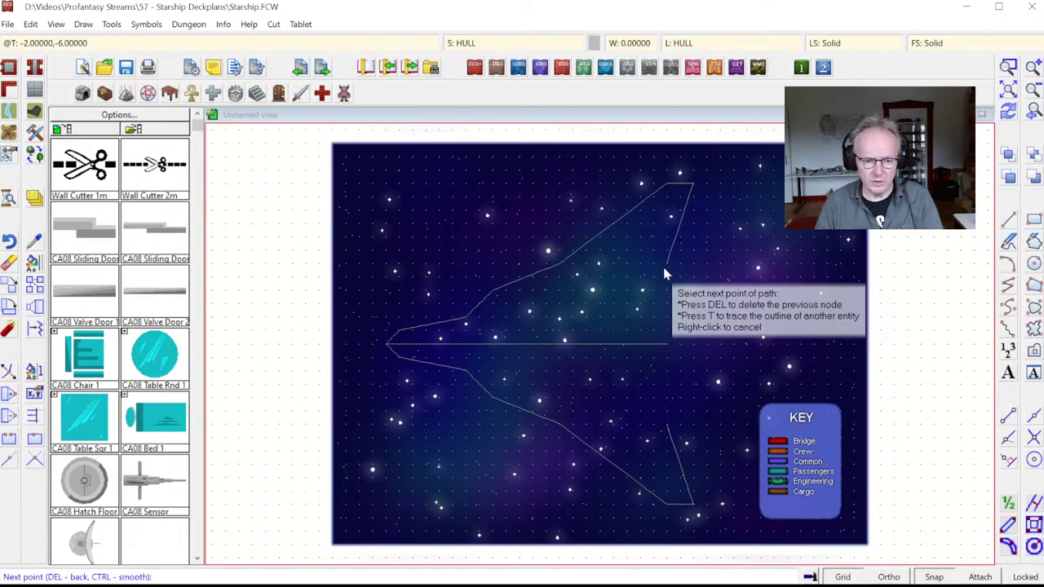
left_click(663, 267)
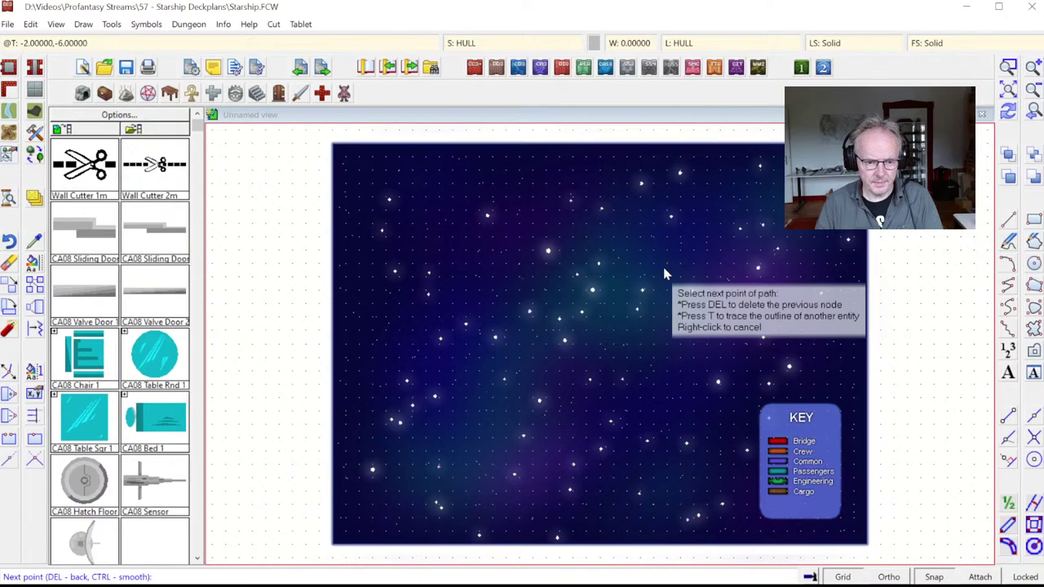
left_click(638, 293)
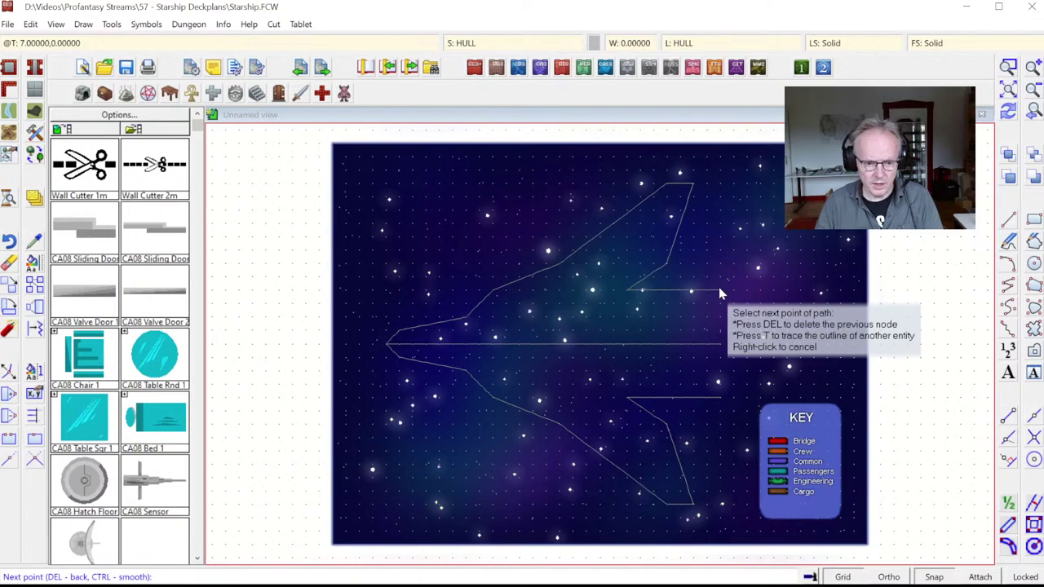
left_click(720, 290)
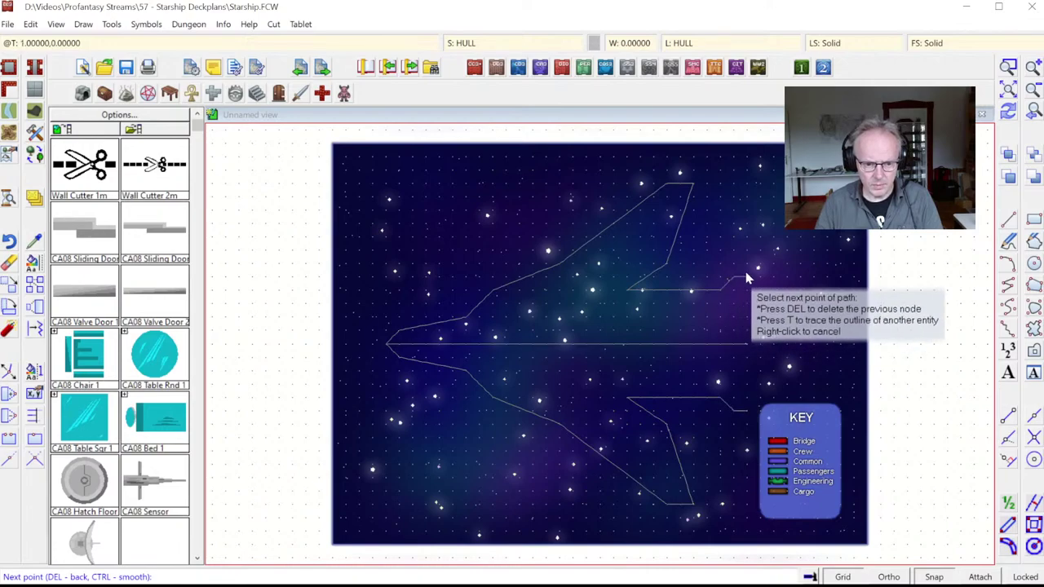
left_click(760, 278)
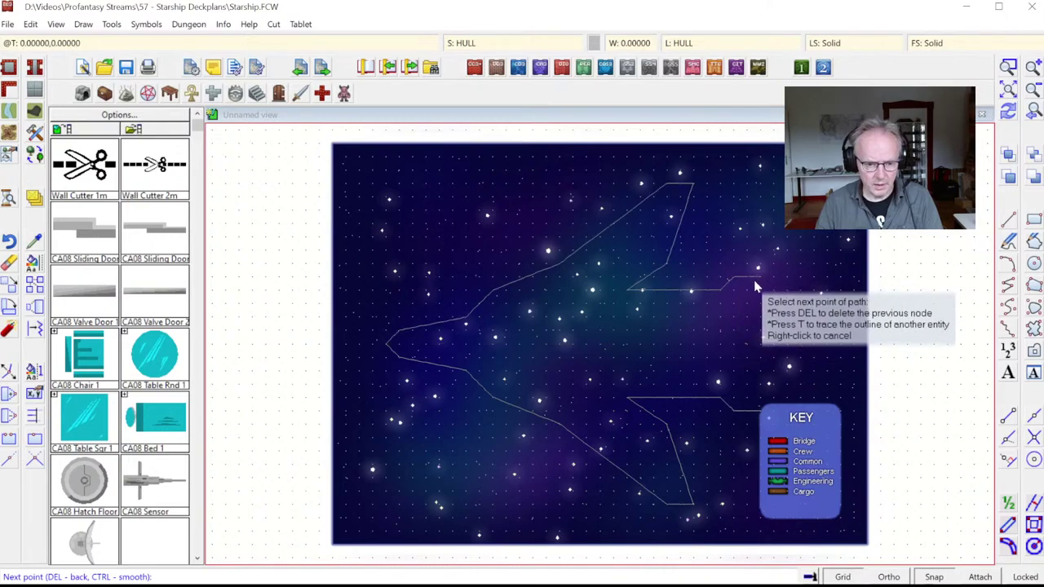
left_click(761, 346)
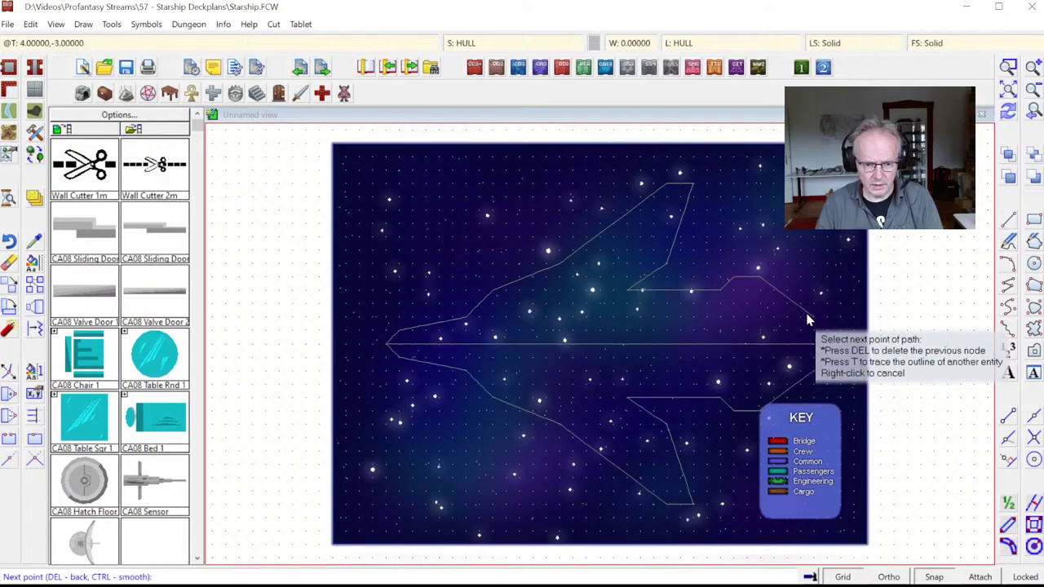
right_click(805, 320)
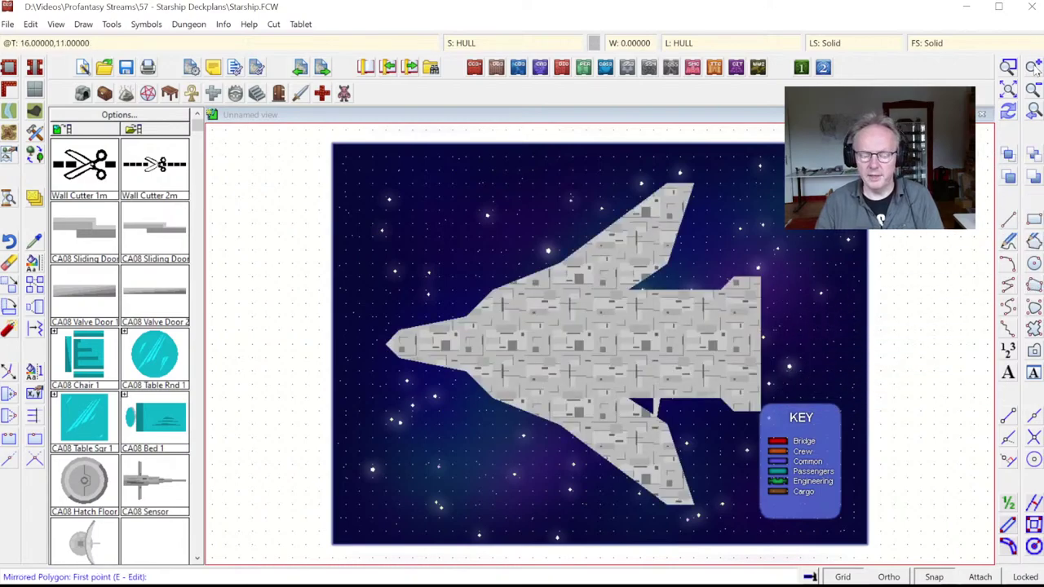
left_click(1008, 115)
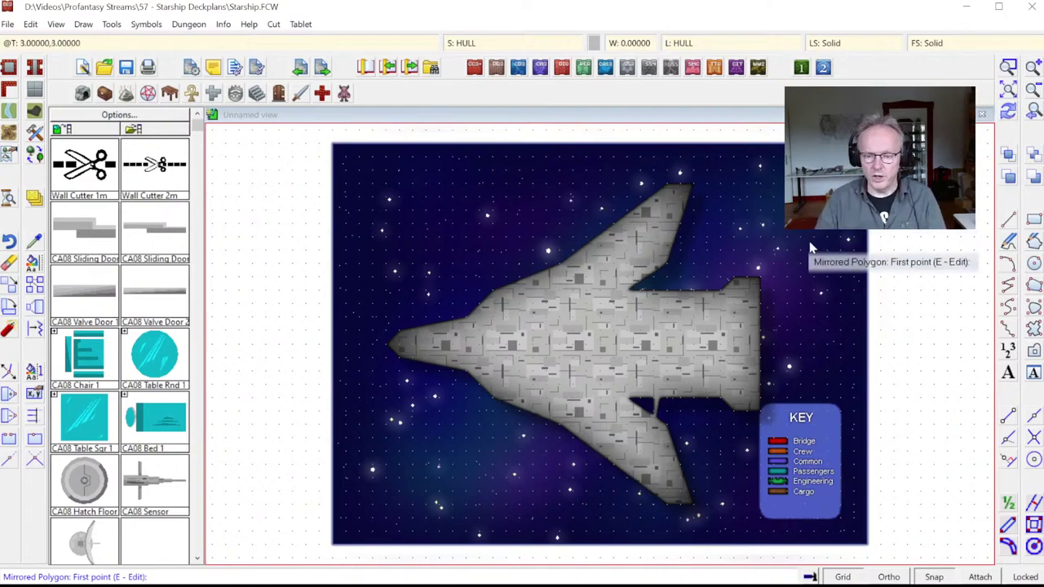
Step: Deactivate the sheet effects and unlock grouped entities to work on the stray strip bridging the hull and one wing
left_click(1009, 68)
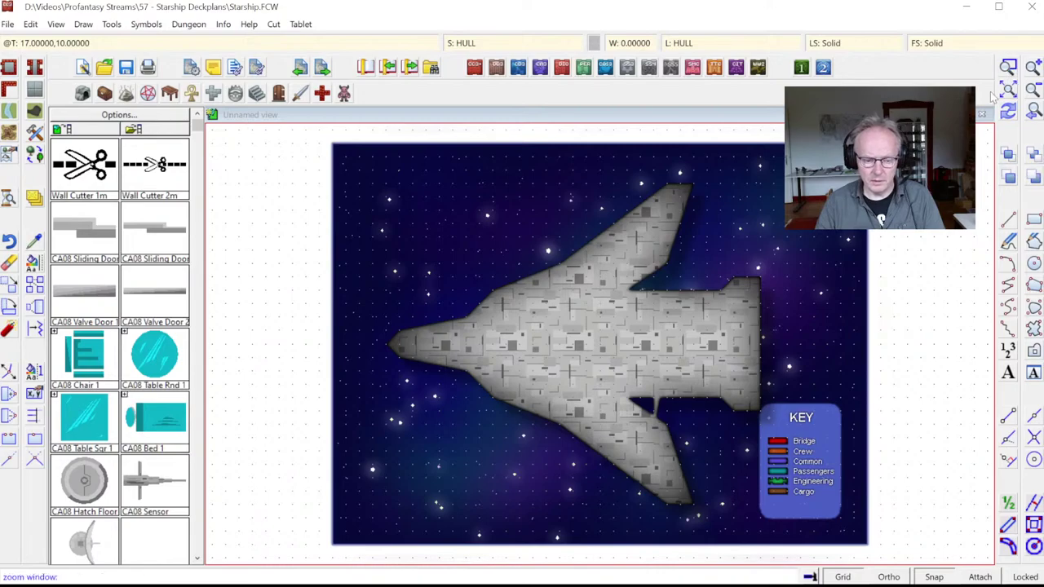
left_click(664, 379)
right_click(685, 438)
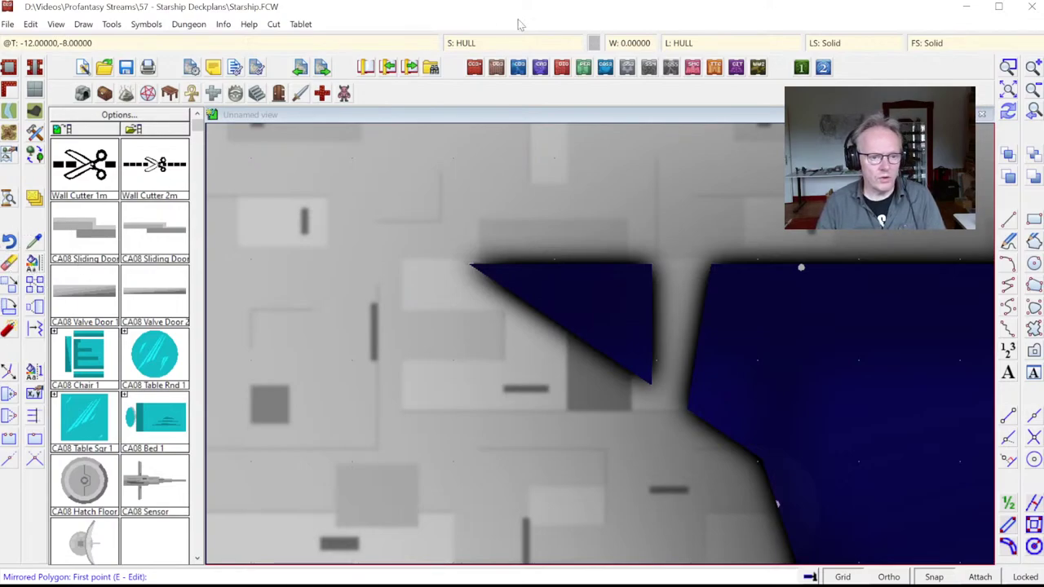
left_click(477, 41)
left_click(592, 145)
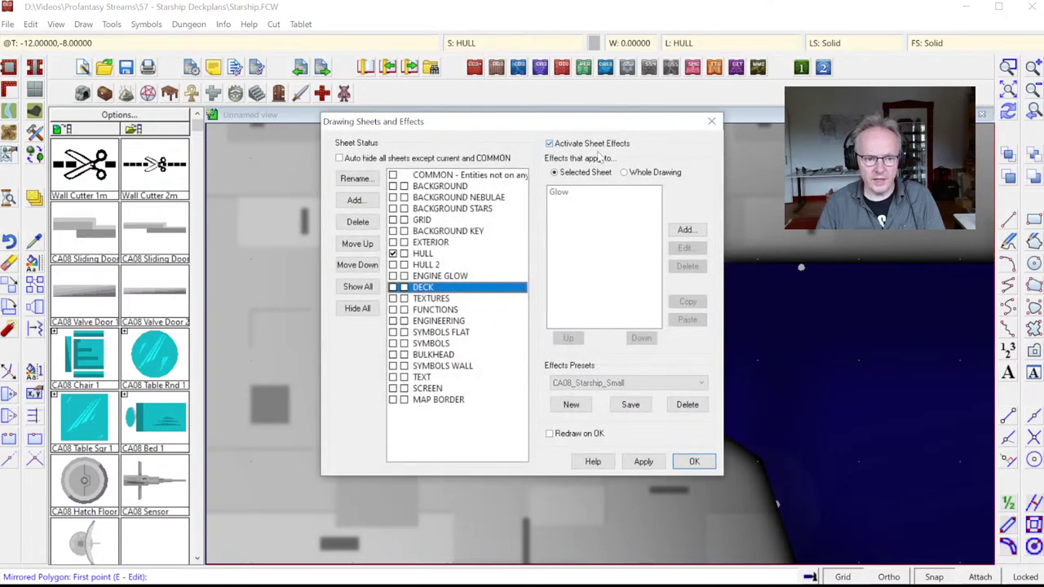
left_click(692, 460)
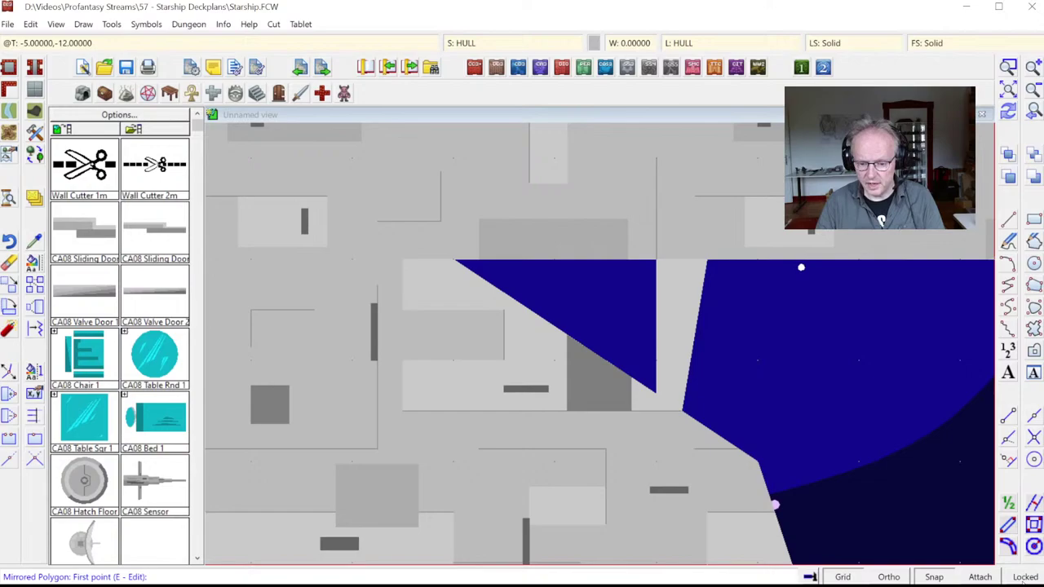
left_click(1025, 576)
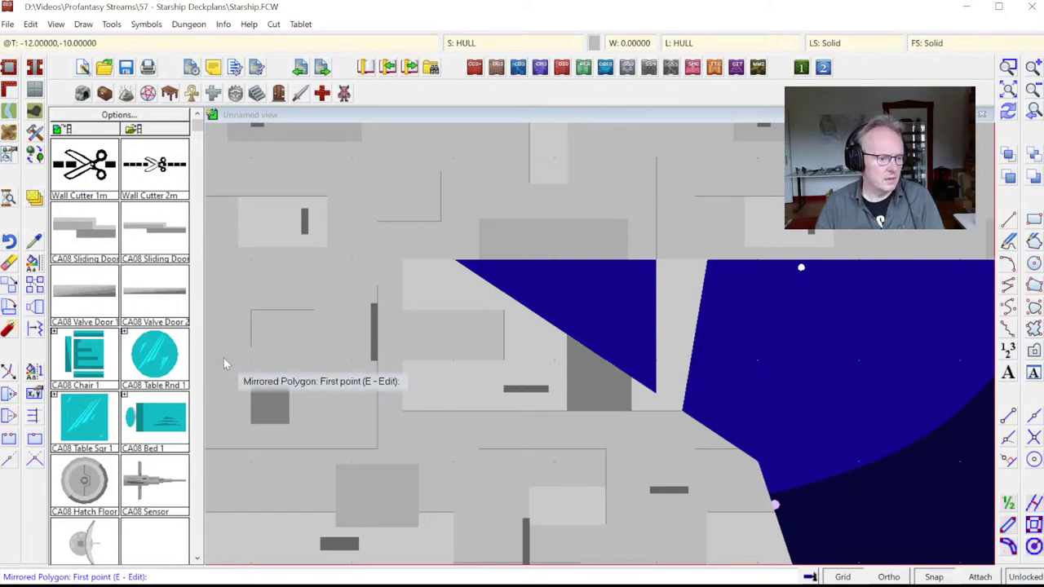
left_click(9, 416)
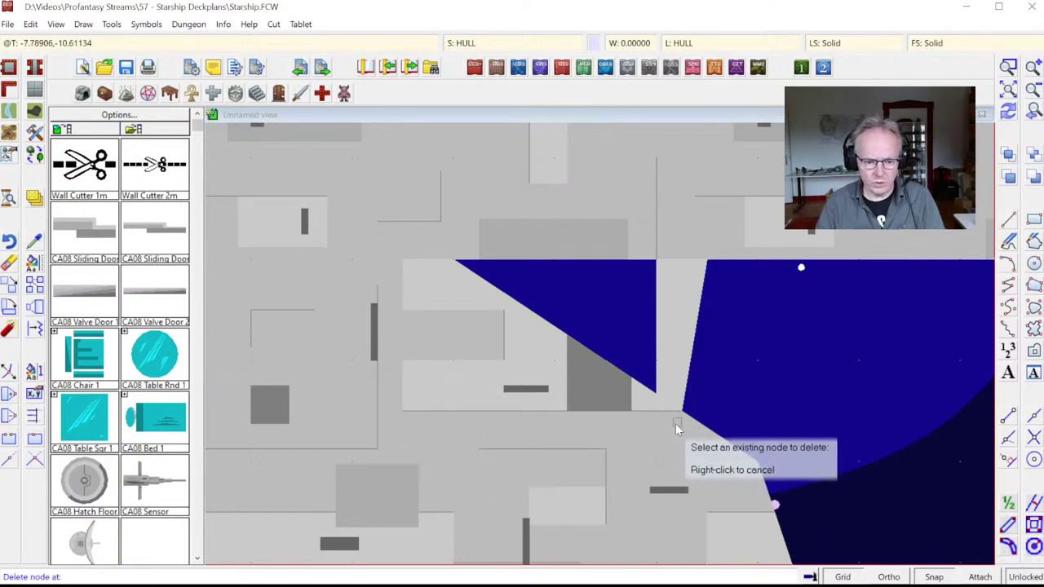
right_click(676, 429)
right_click(683, 426)
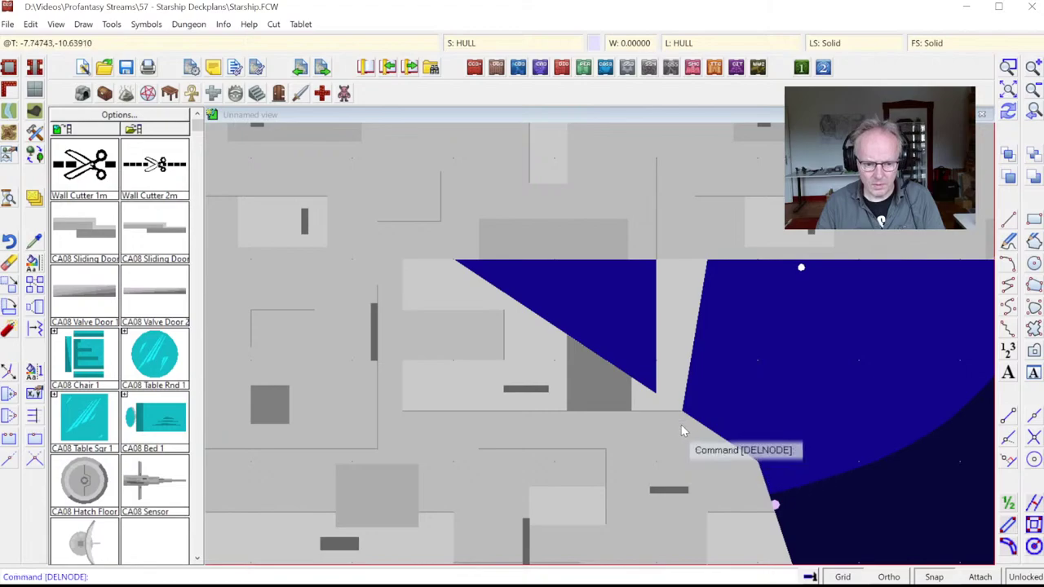
Step: Erase the stray narrow hull piece bridging the gap between the fuselage and the wing
left_click(9, 264)
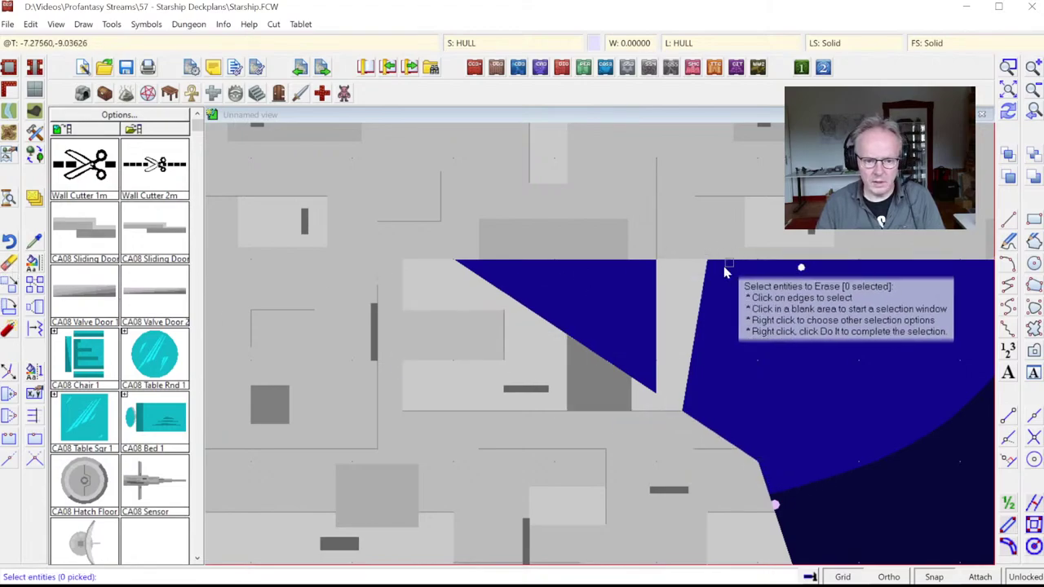
left_click(705, 292)
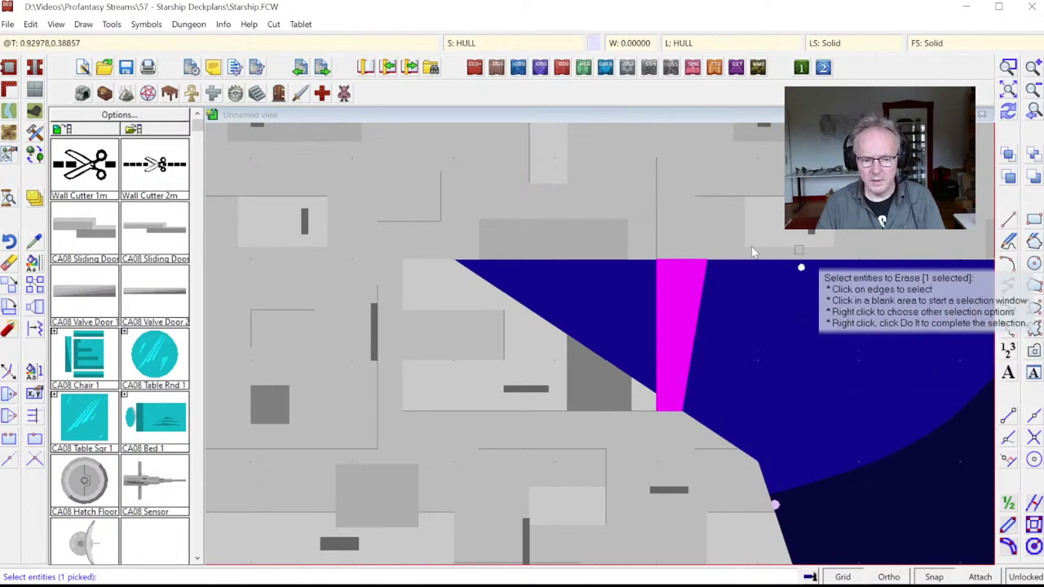
right_click(740, 301)
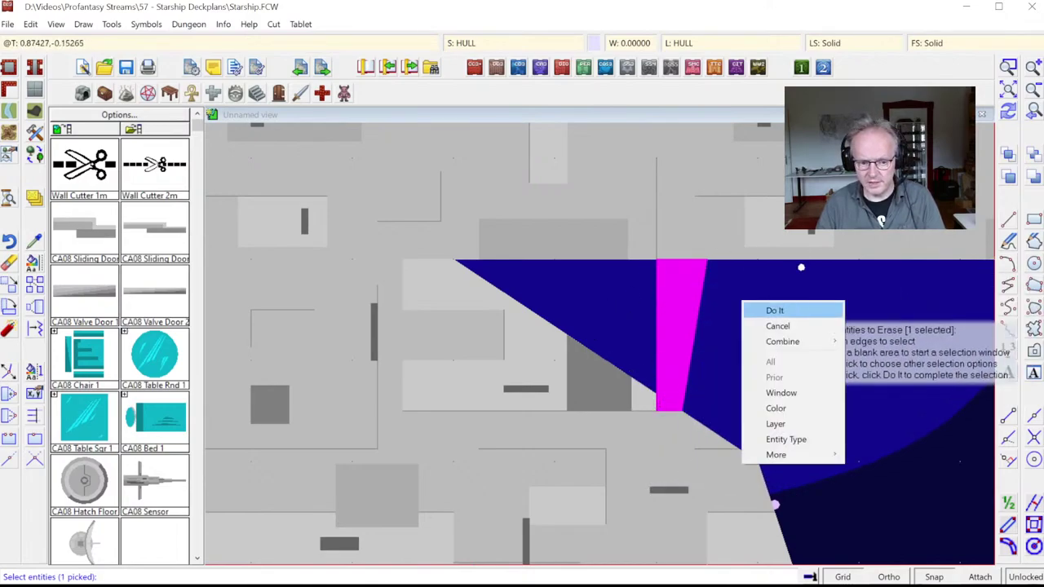
left_click(763, 309)
Step: Redraw the map and reactivate the sheet effects
left_click(1009, 112)
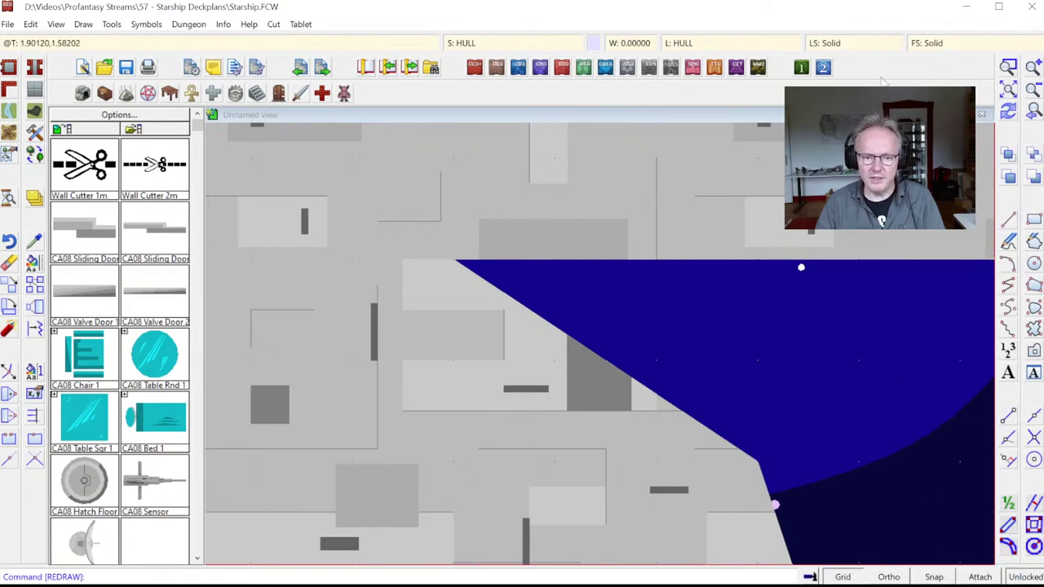
left_click(514, 49)
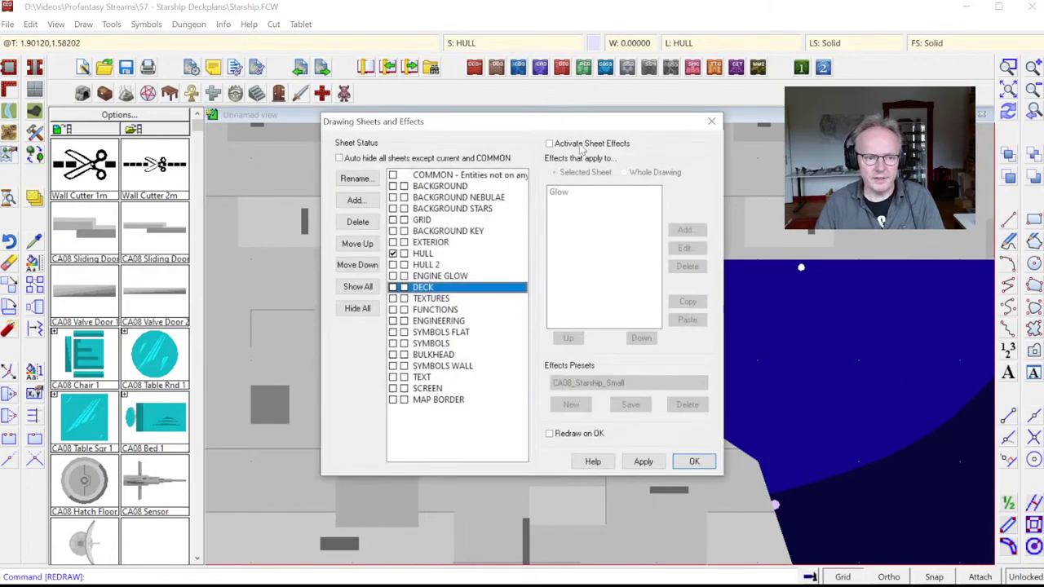
left_click(694, 461)
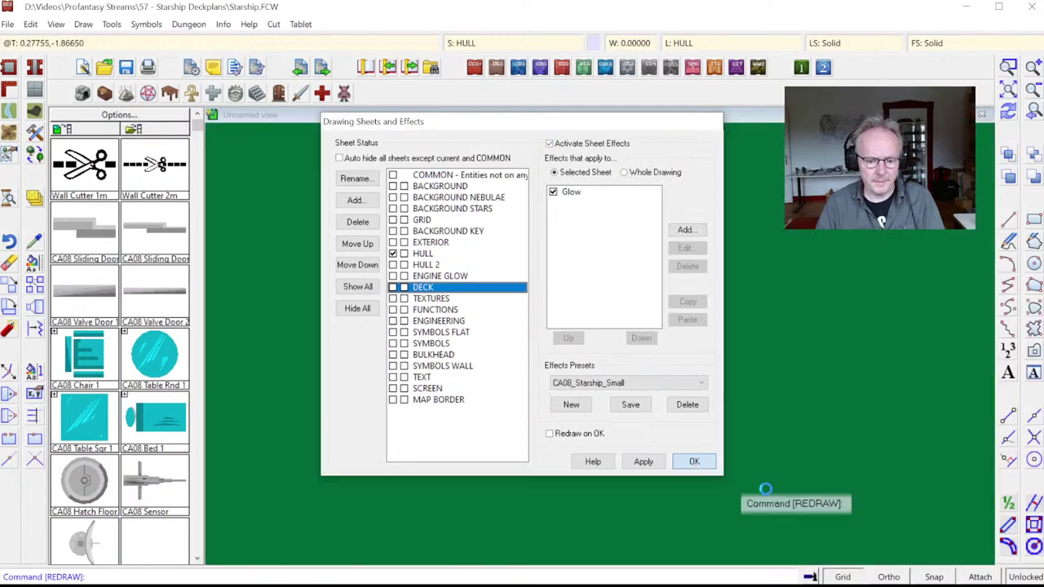